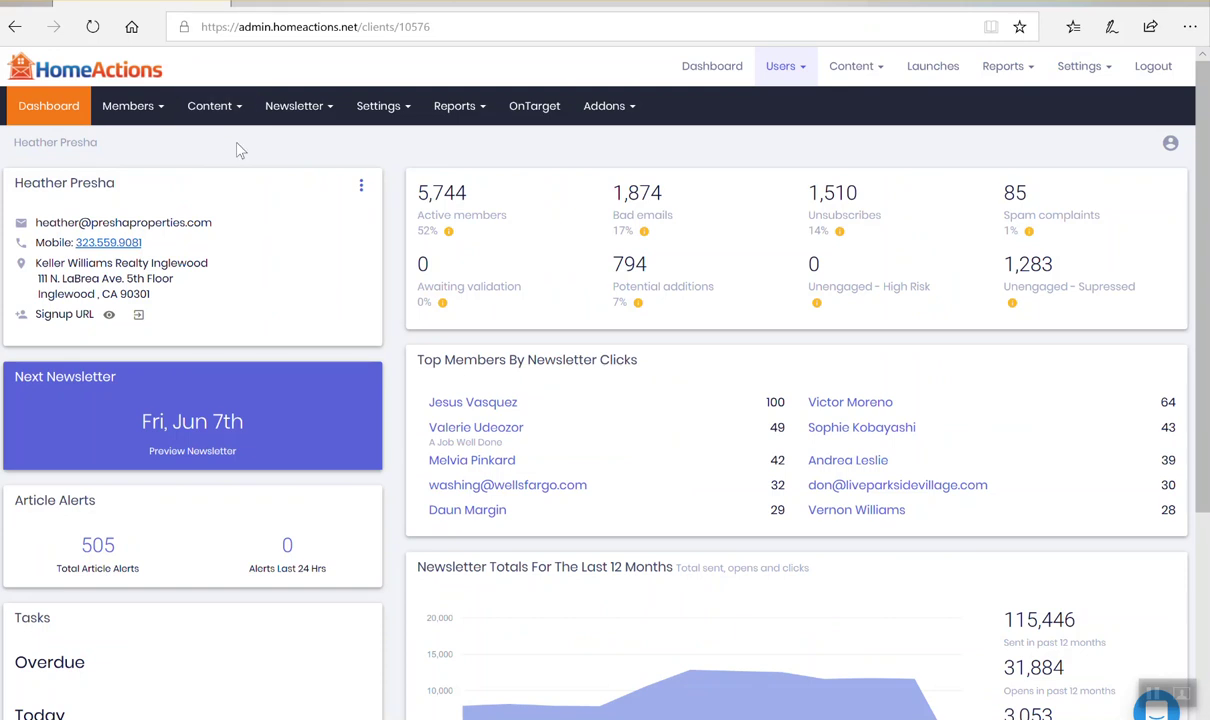
Open Schedule Content for the June 7, 2019 newsletter, browse its articles, and open the backyard cooling article.
left_click(230, 110)
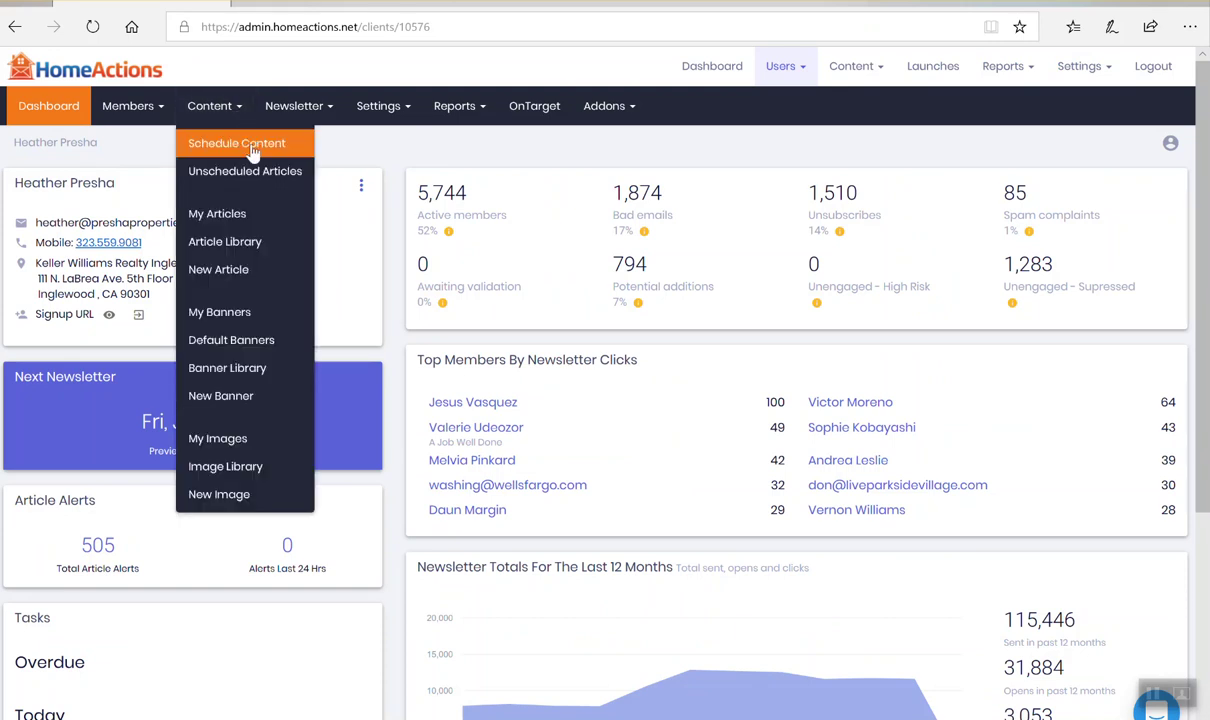
left_click(233, 143)
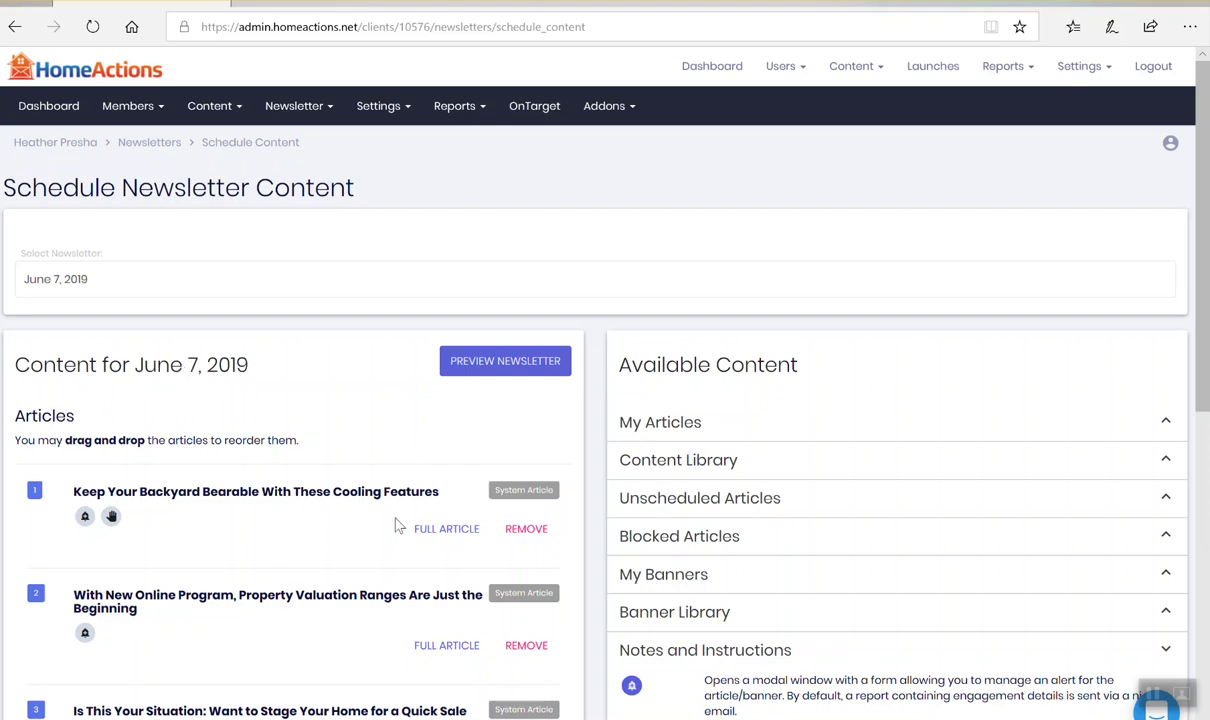
scroll(690, 460, "down", 2)
scroll(676, 457, "down", 2)
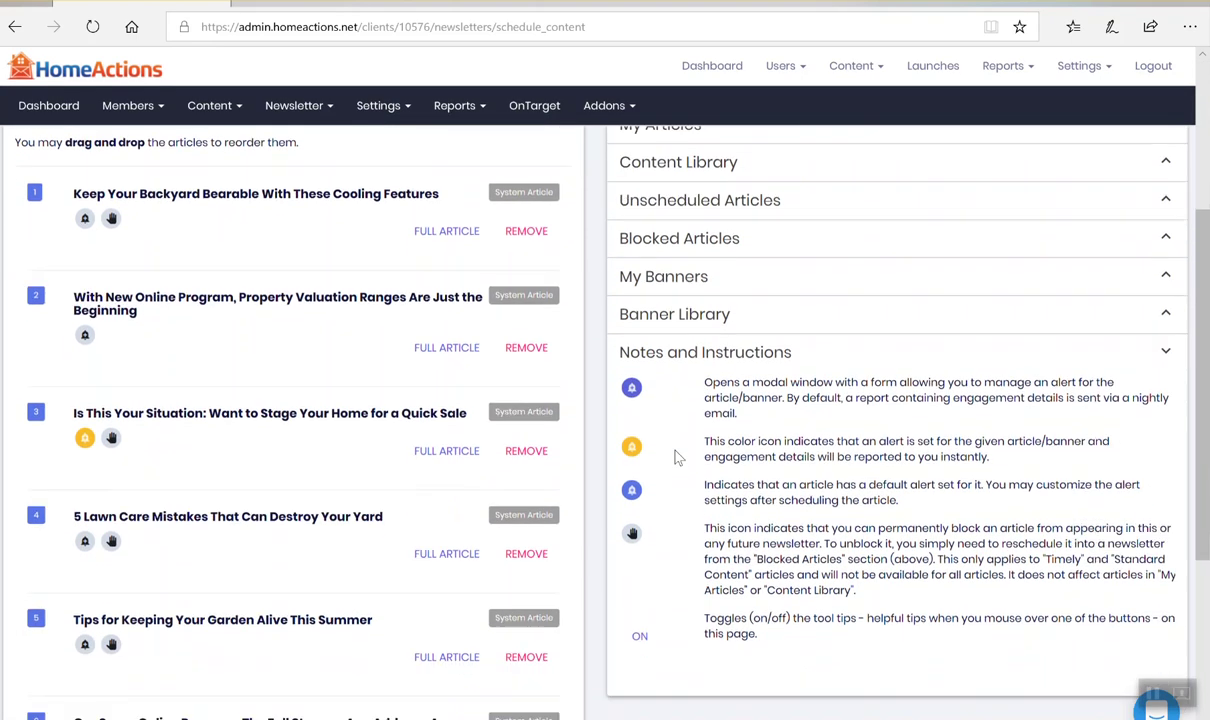
scroll(676, 457, "up", 2)
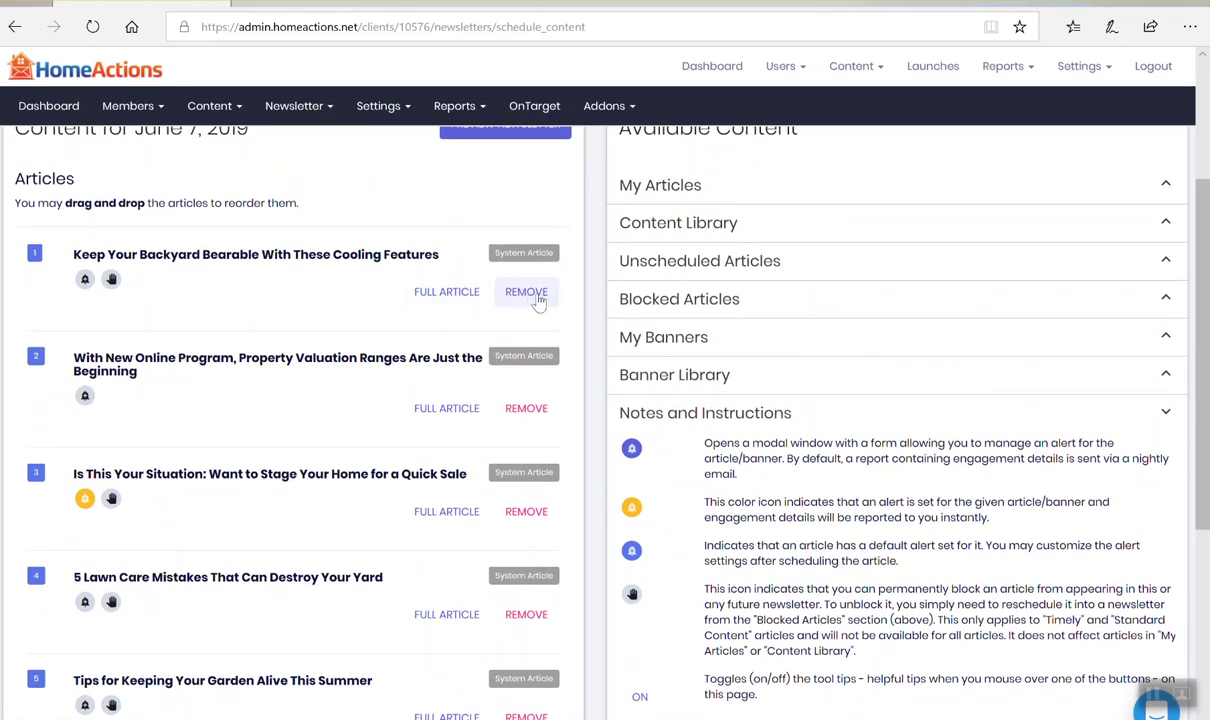
left_click(437, 291)
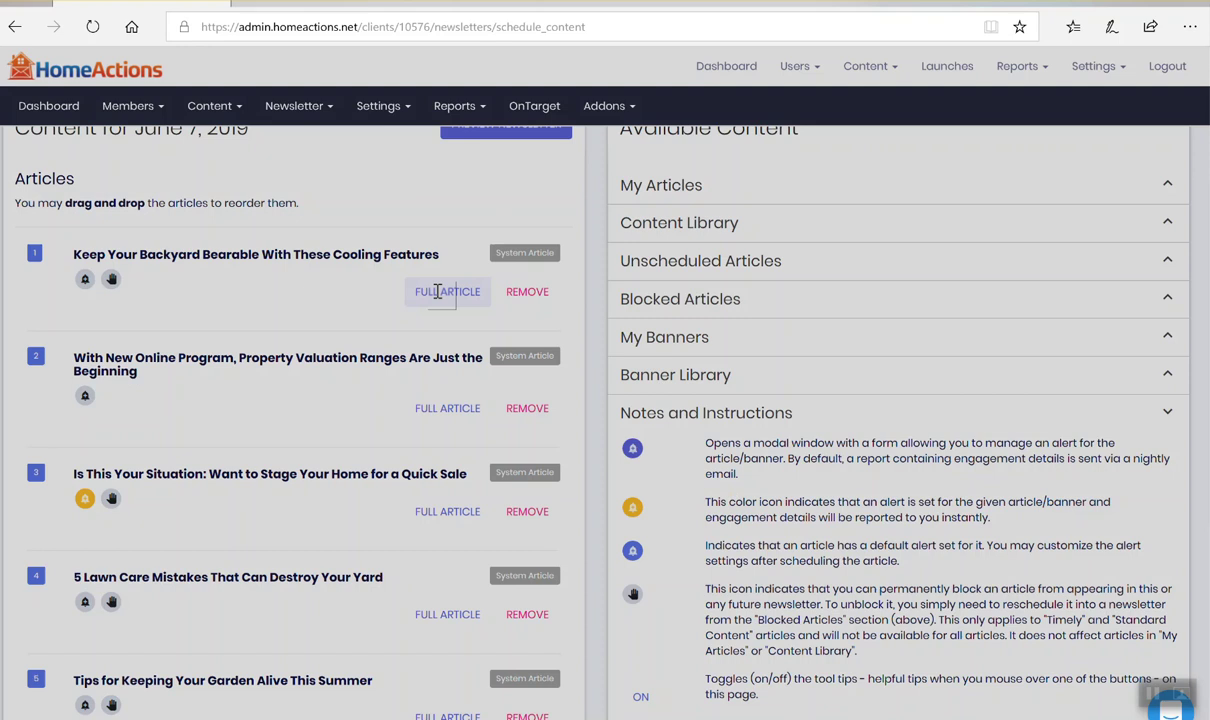
scroll(594, 533, "down", 3)
scroll(593, 538, "up", 3)
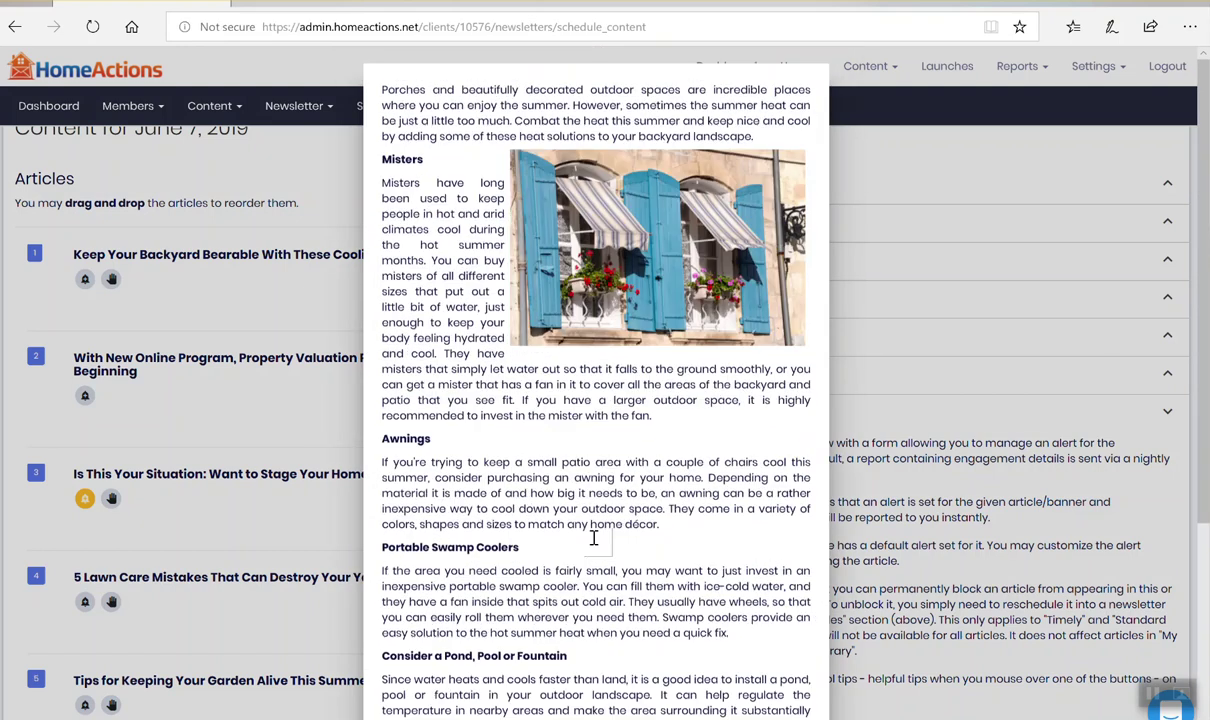
scroll(593, 538, "down", 3)
mouse_move(828, 693)
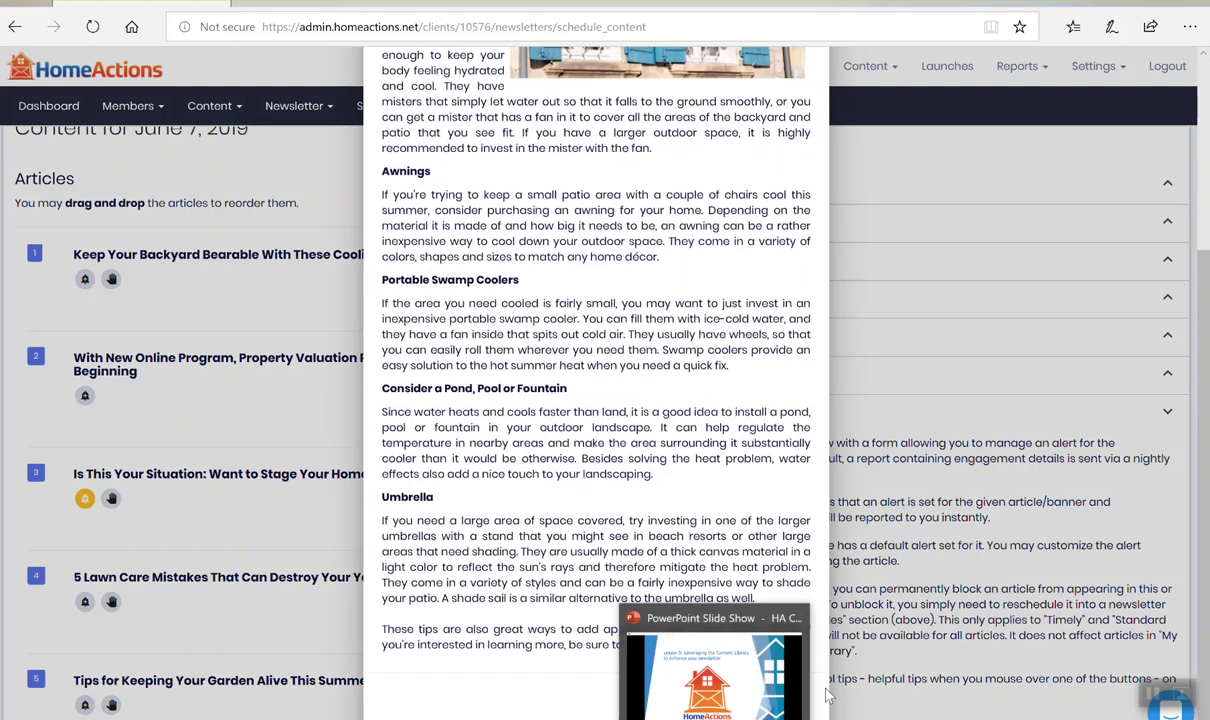
left_click(783, 698)
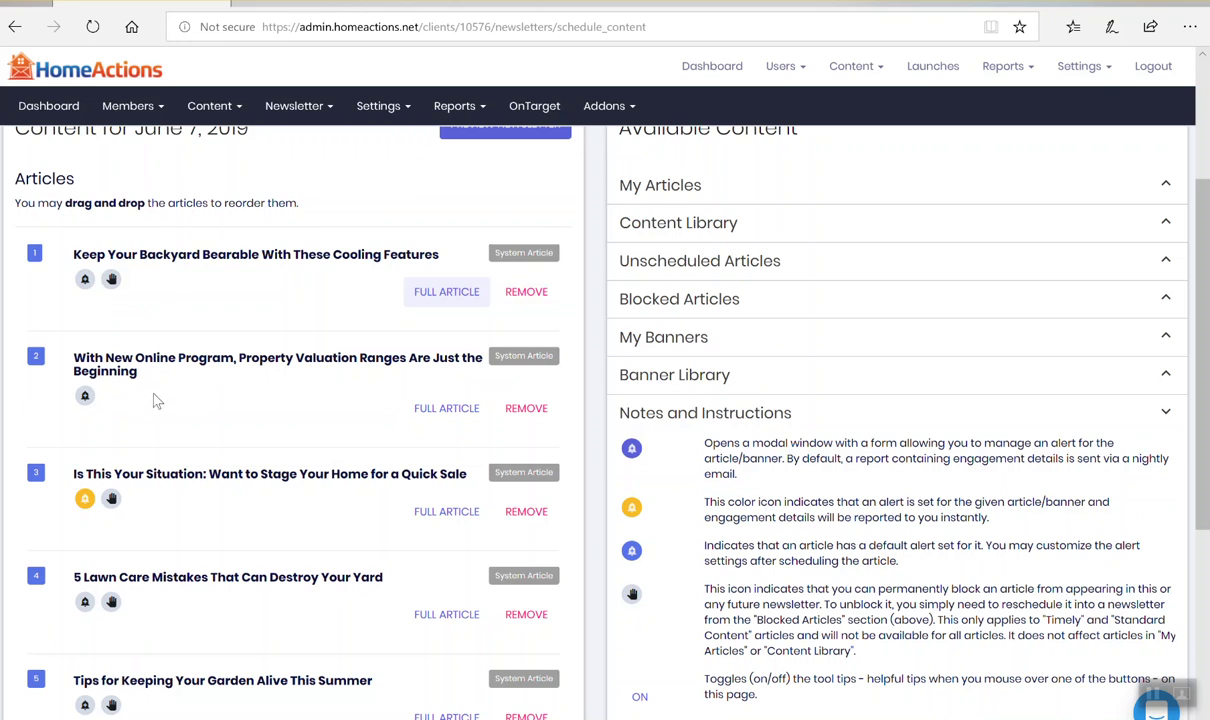
Move the online valuation article to first place, briefly lift home staging, then return it to third.
left_click_drag(155, 402, 150, 291)
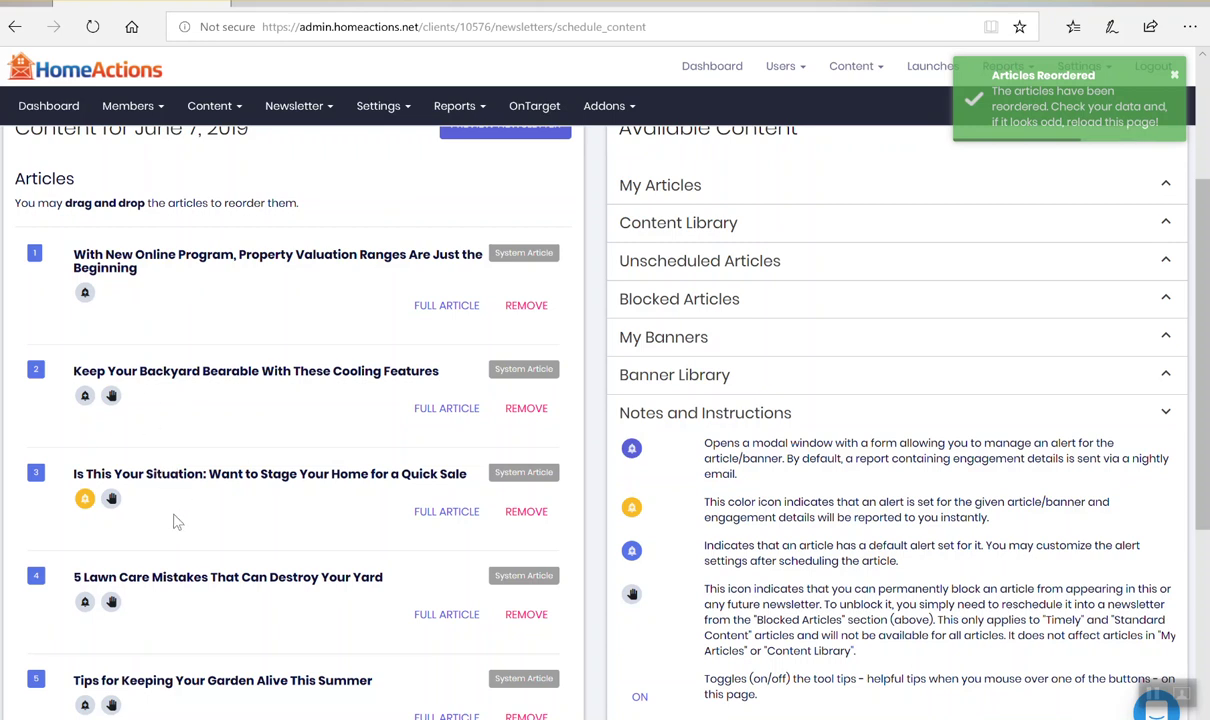
left_click_drag(167, 513, 163, 284)
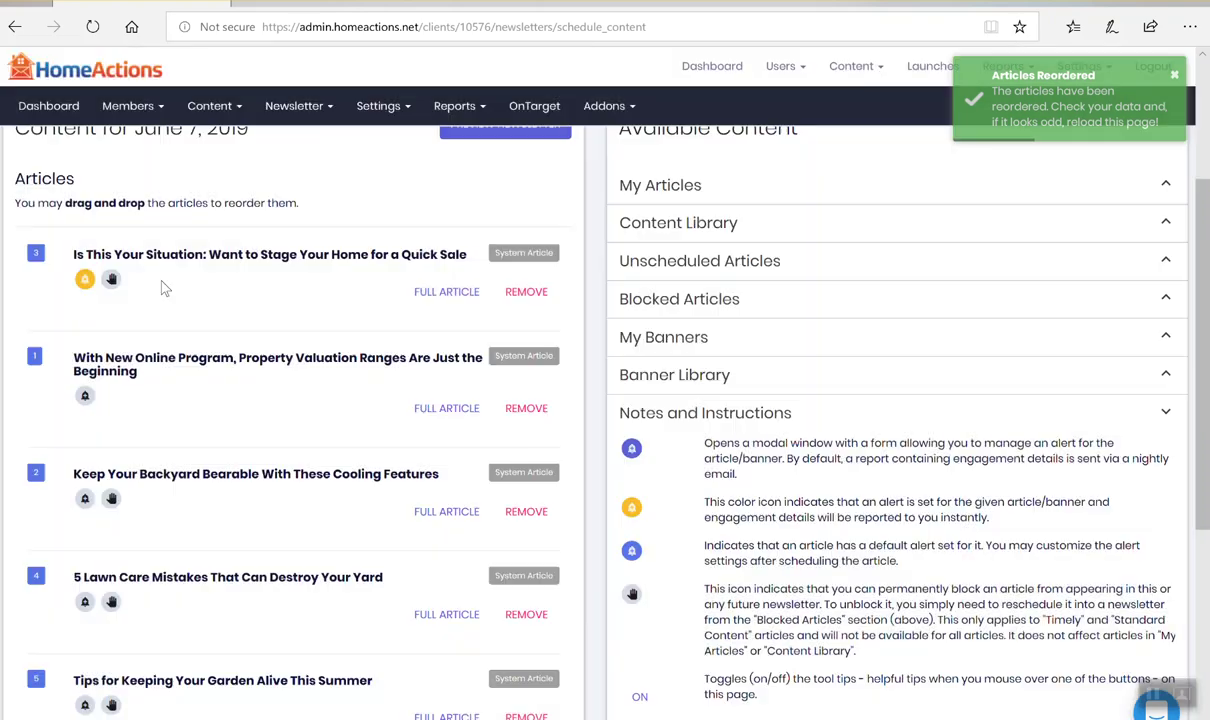
left_click_drag(182, 281, 162, 518)
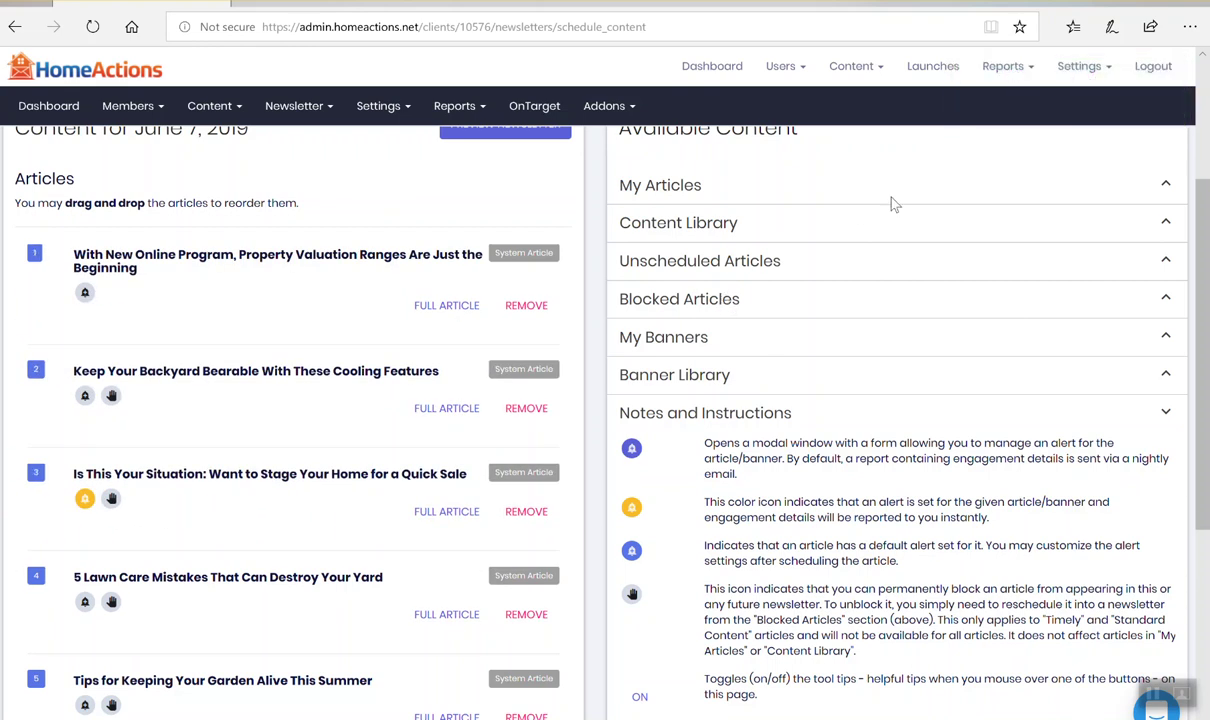
Expand the Content Library and filter it to the Retirement category's 16 articles.
scroll(727, 278, "up", 1)
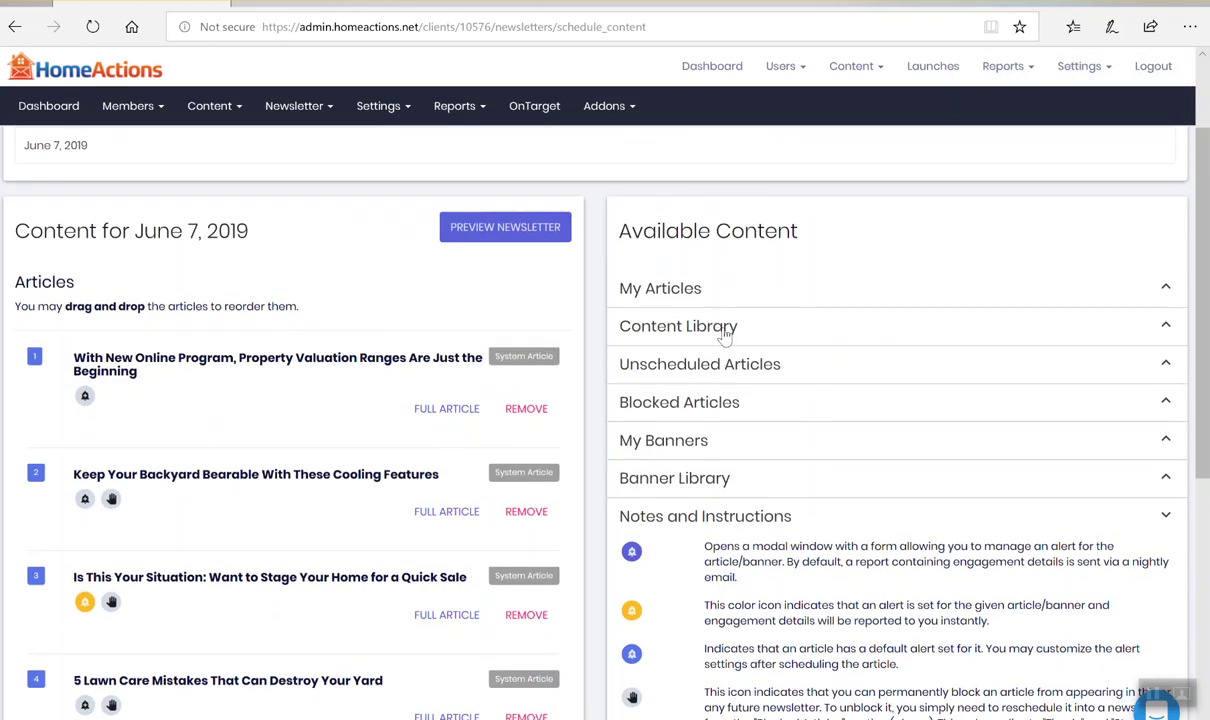
left_click(1165, 328)
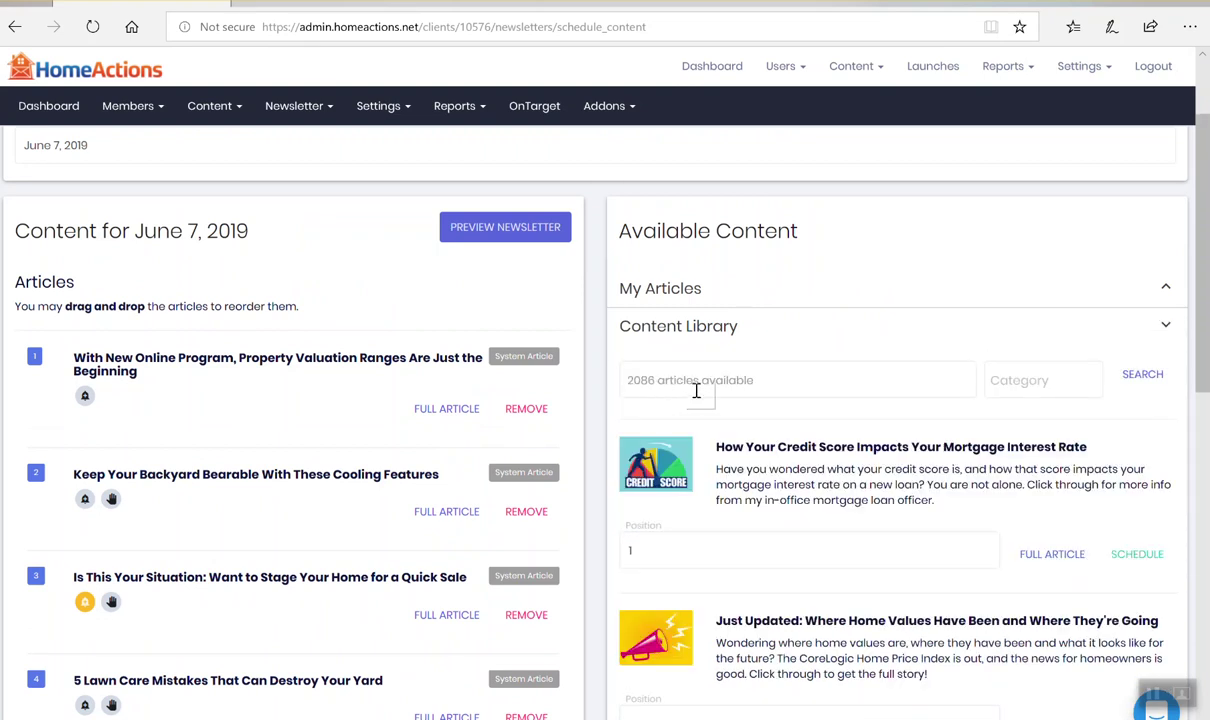
left_click(1038, 389)
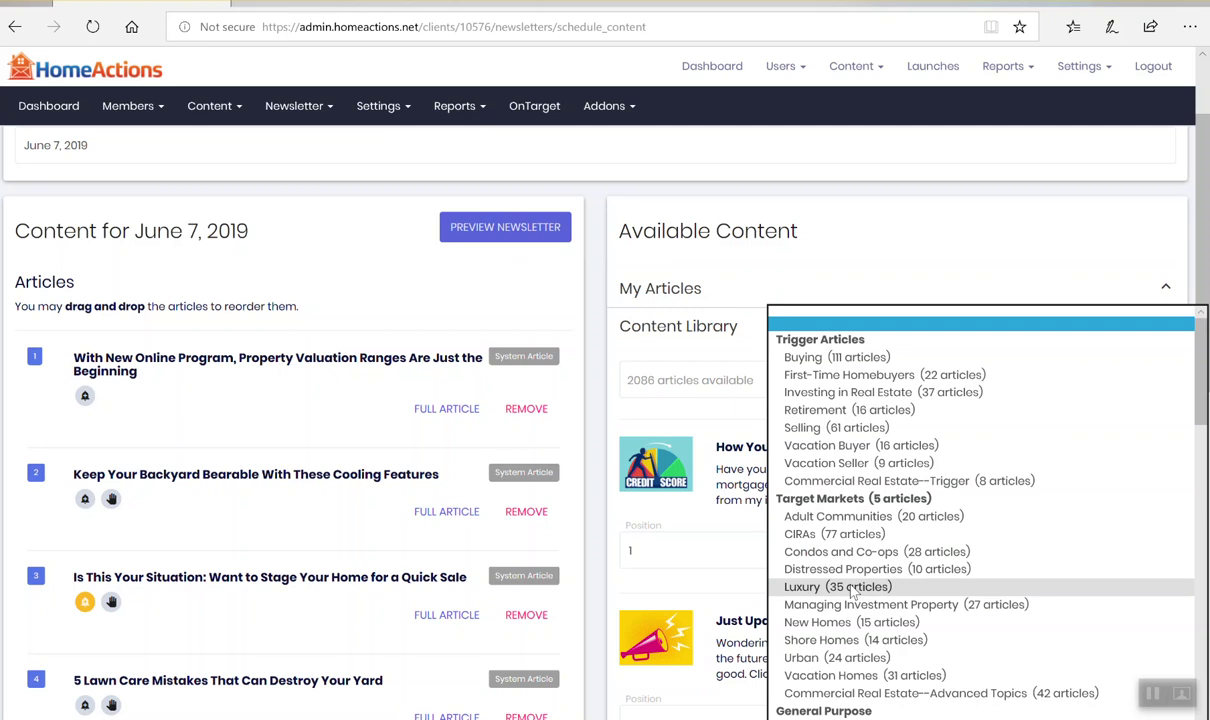
left_click(846, 411)
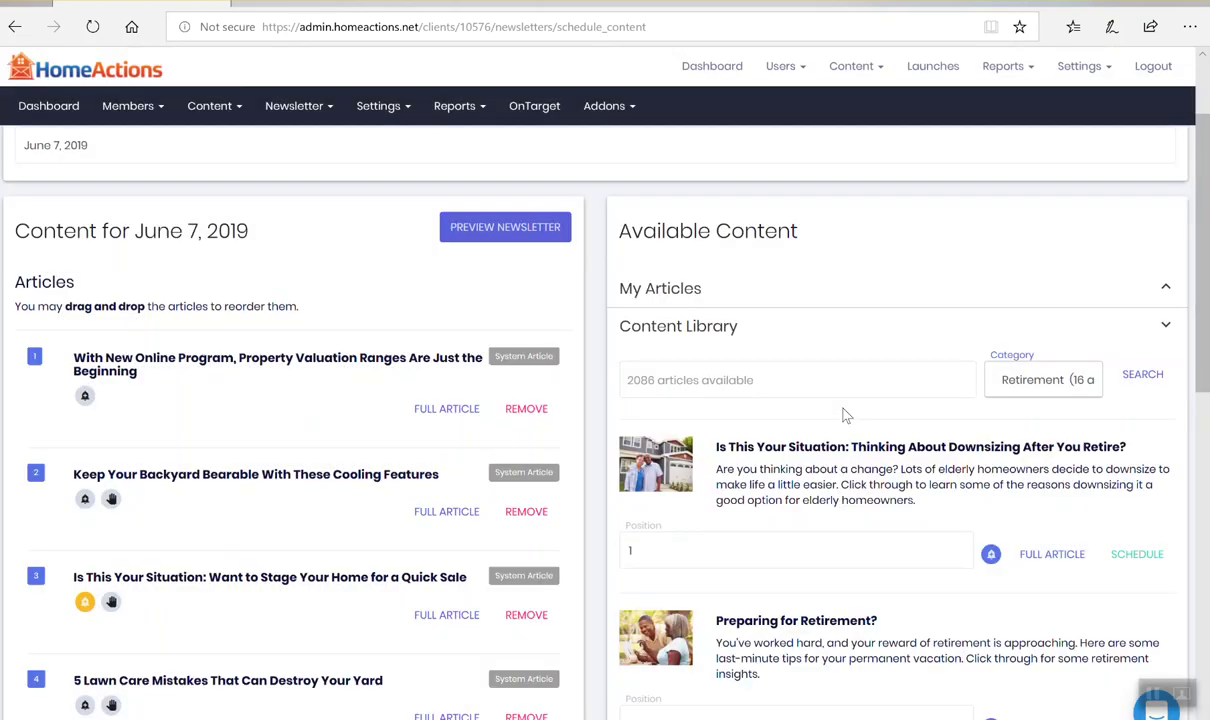
scroll(889, 466, "down", 3)
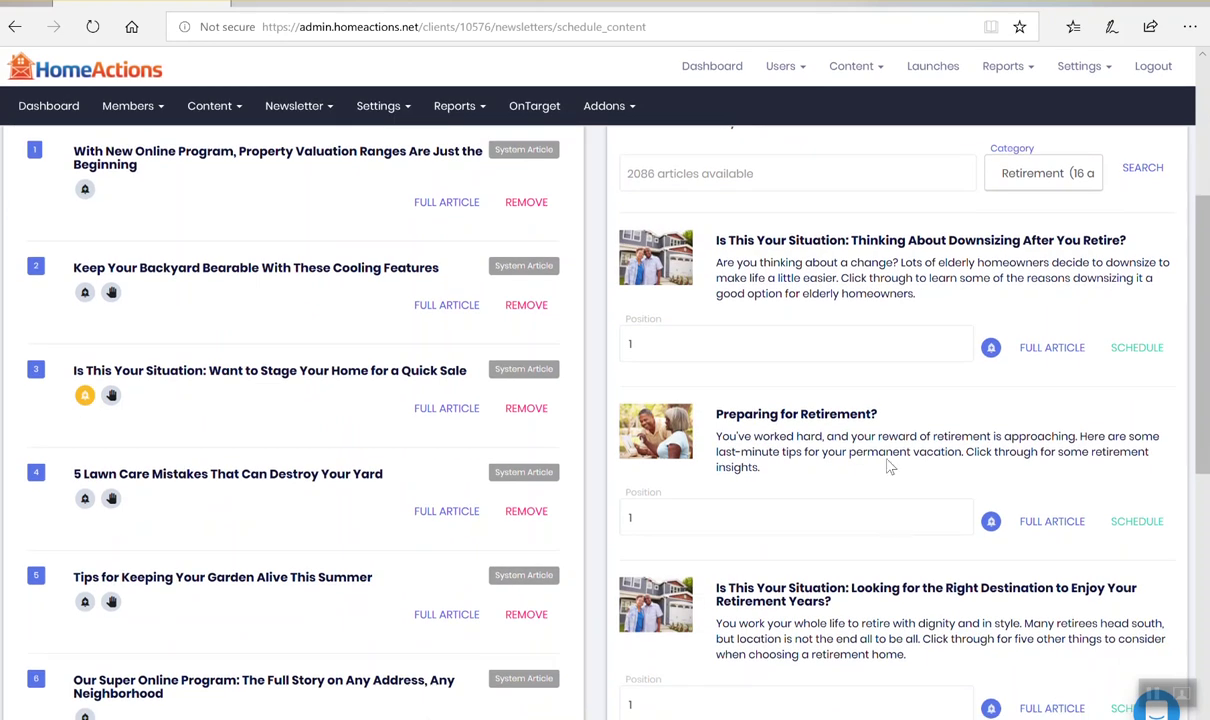
scroll(857, 630, "down", 8)
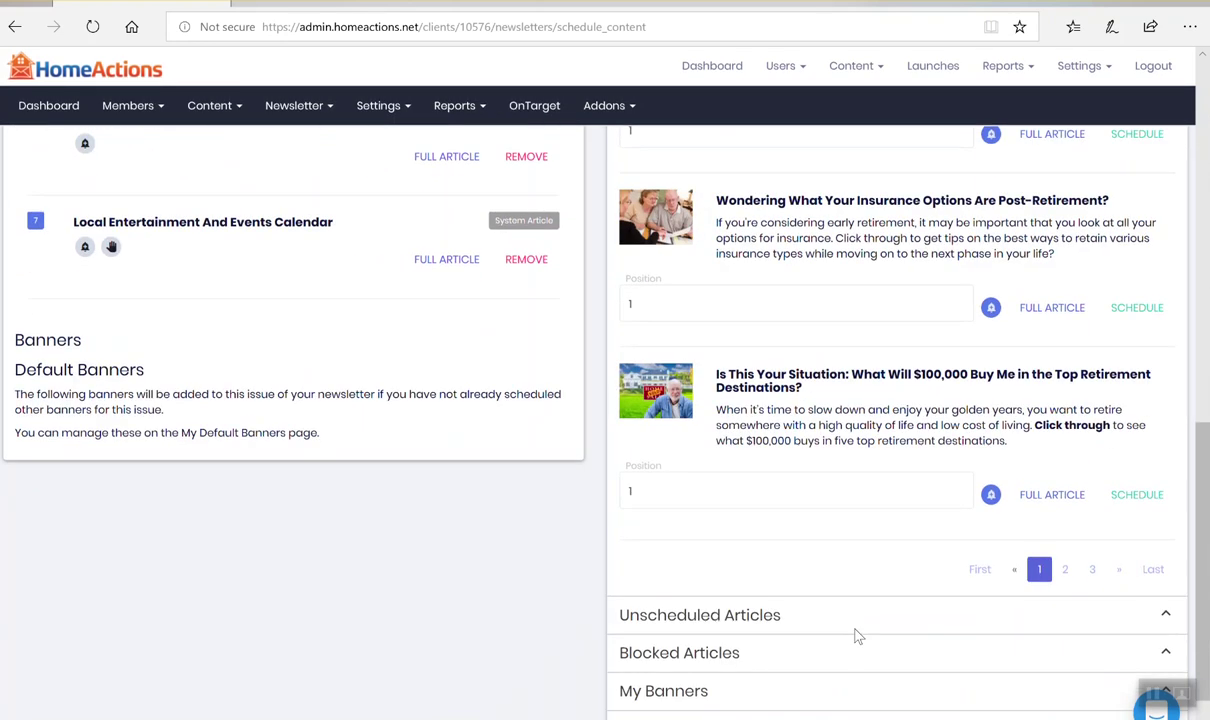
scroll(843, 344, "up", 5)
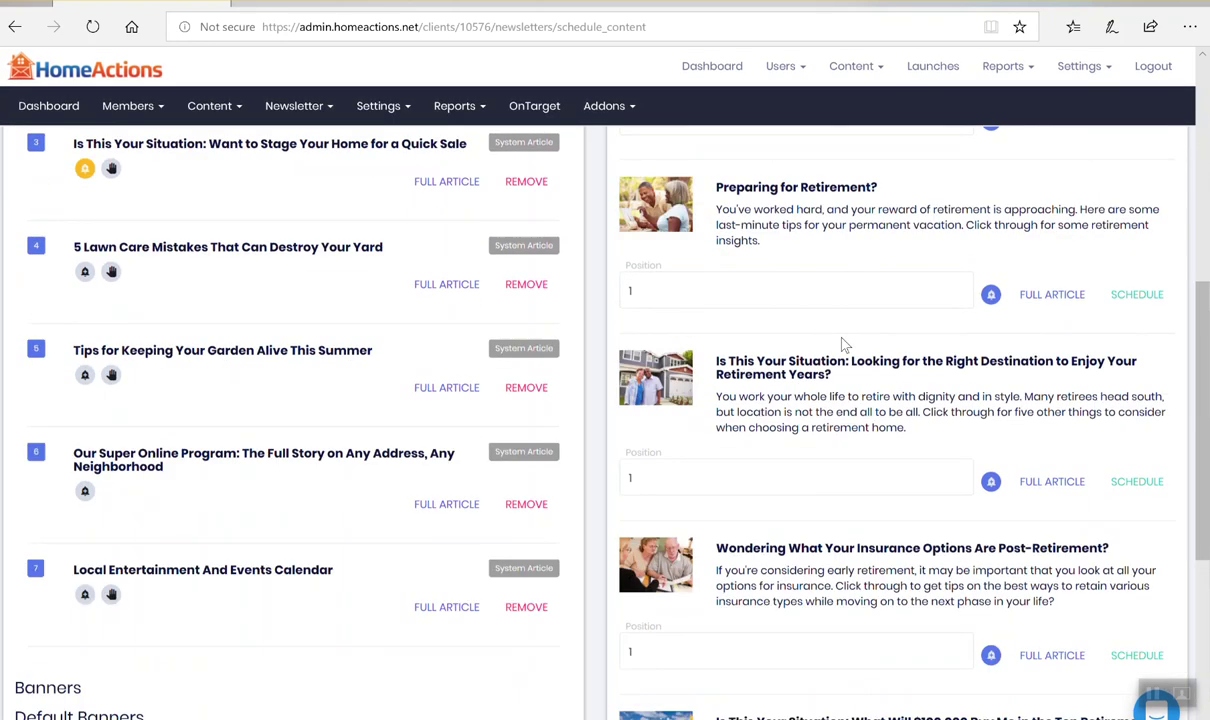
scroll(843, 344, "up", 4)
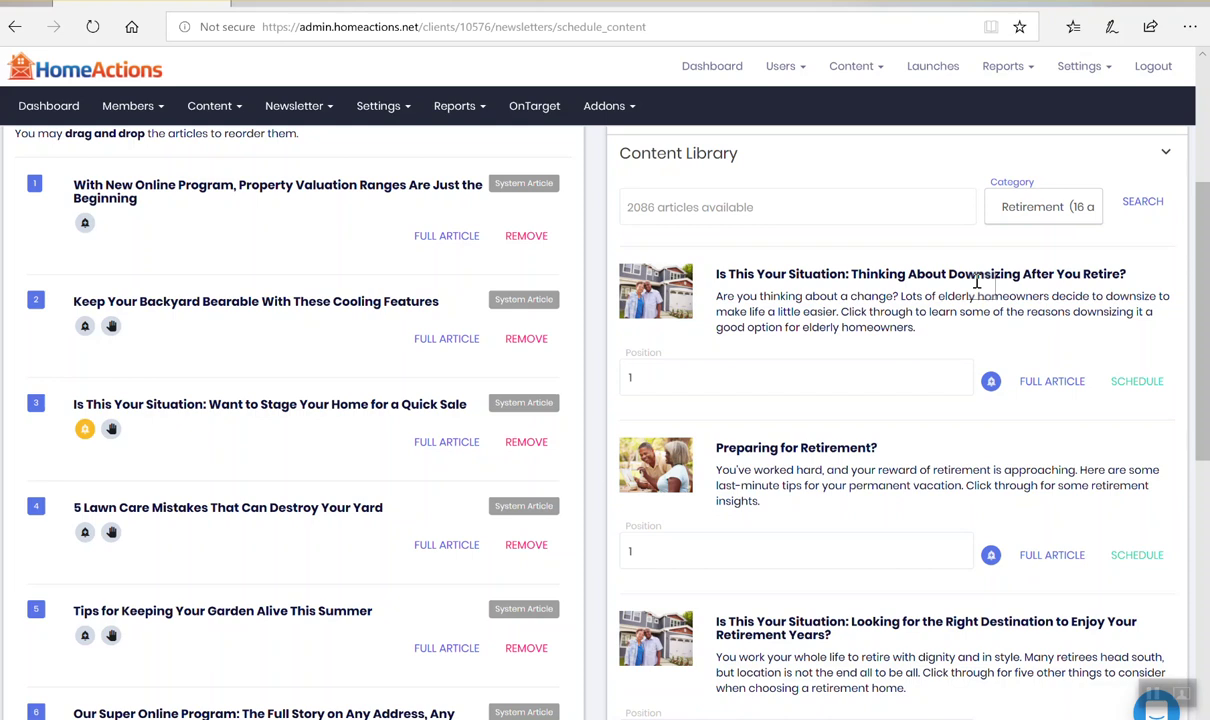
Schedule 'Thinking About Downsizing After You Retire?' at position 1 and preview the newsletter.
left_click(771, 378)
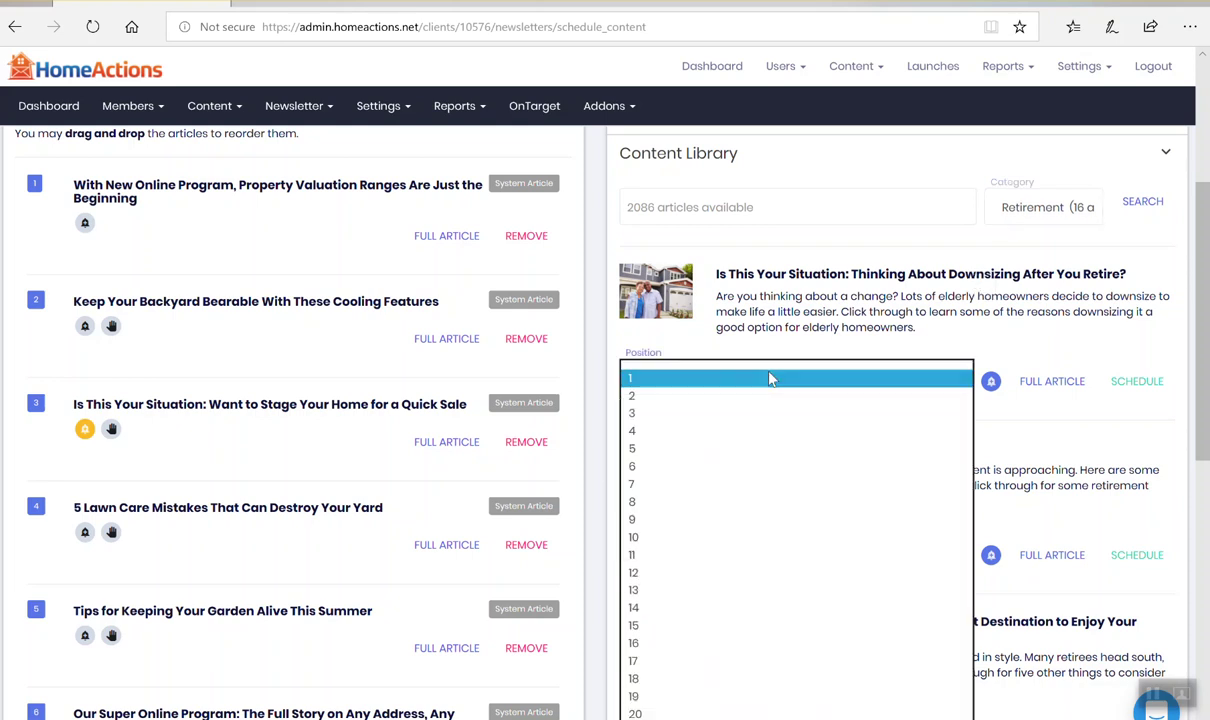
left_click(683, 381)
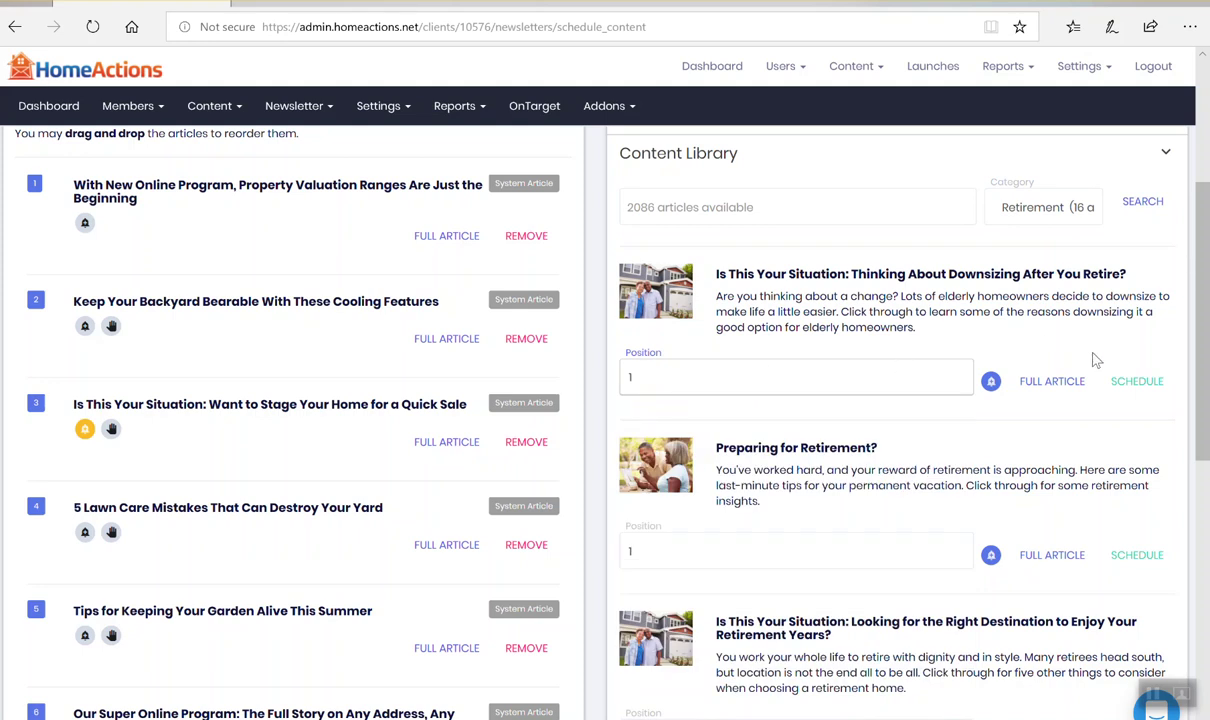
left_click(1137, 381)
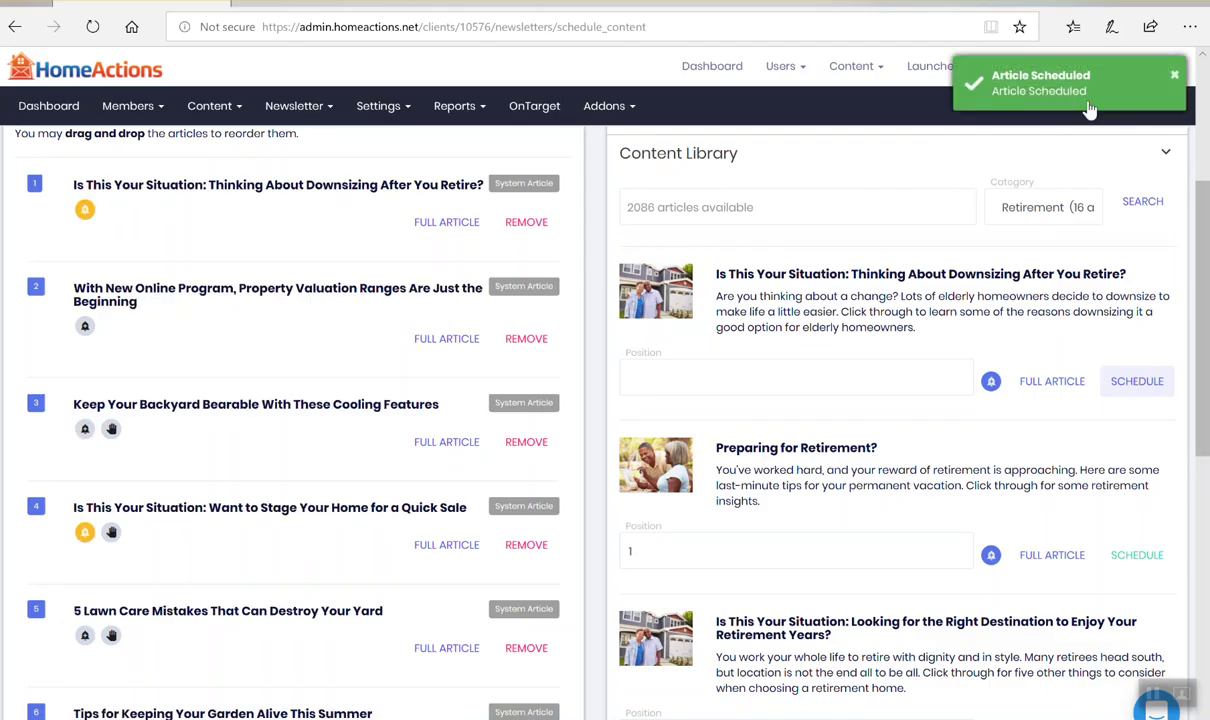
scroll(600, 304, "up", 3)
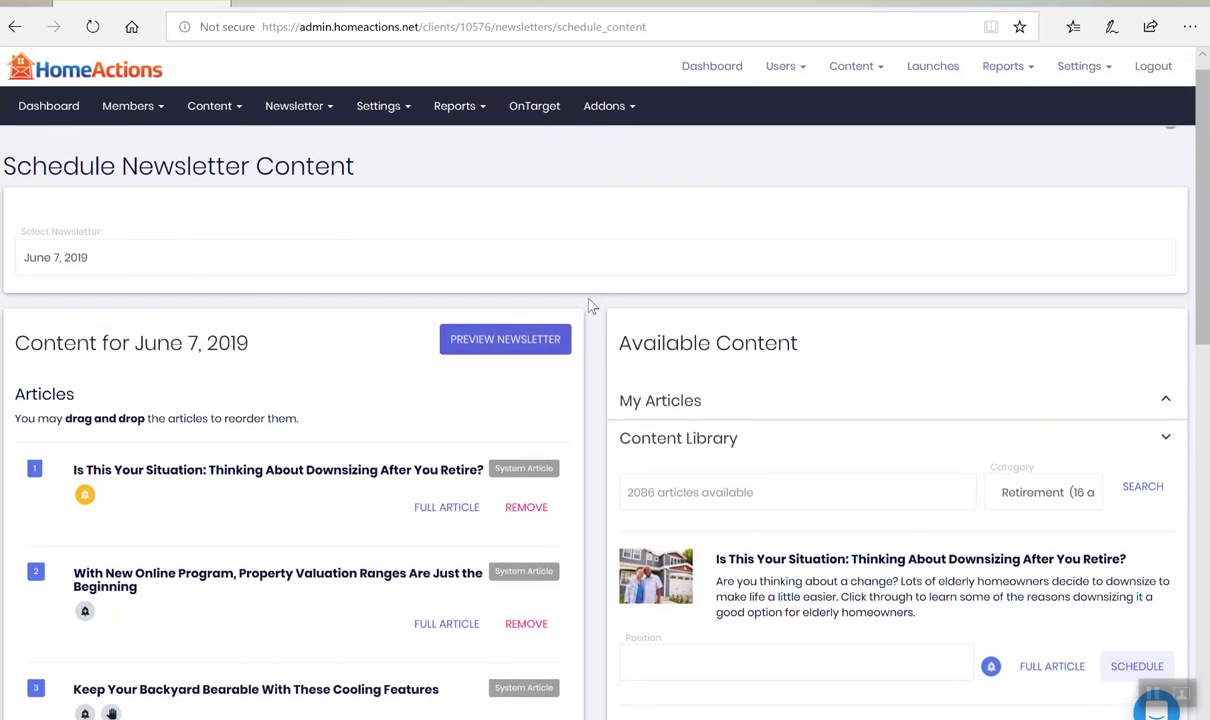
left_click(495, 345)
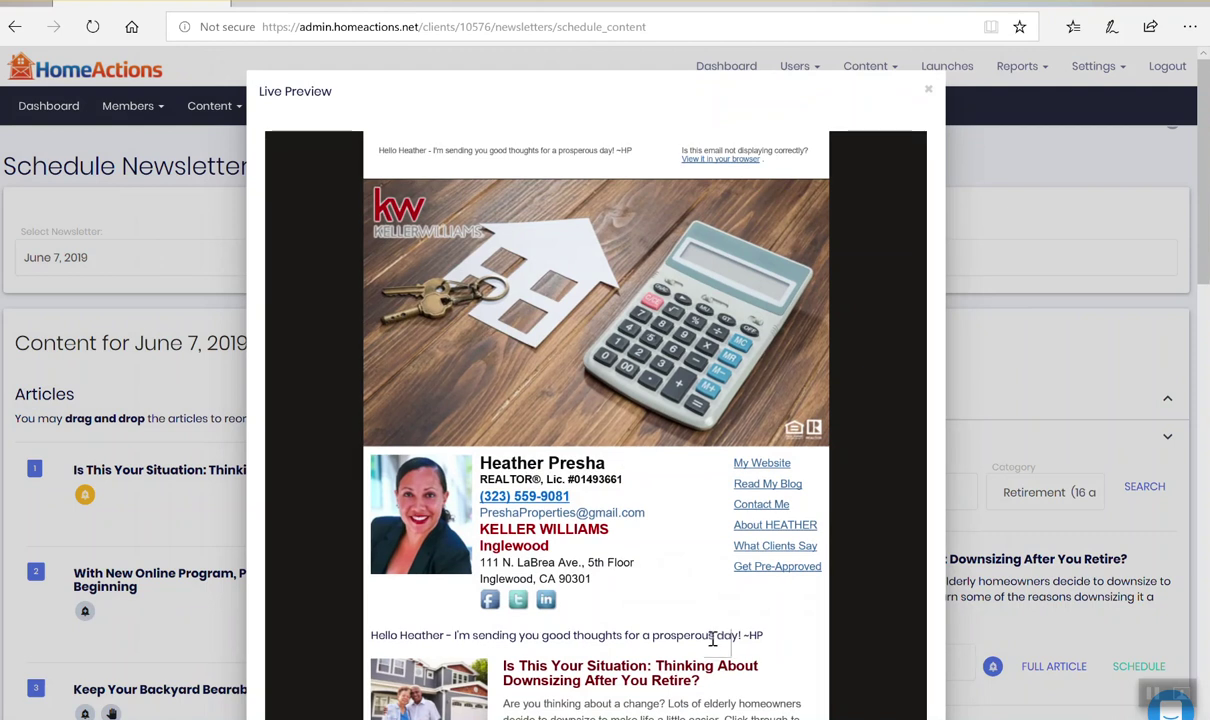
scroll(718, 648, "down", 2)
scroll(725, 658, "down", 3)
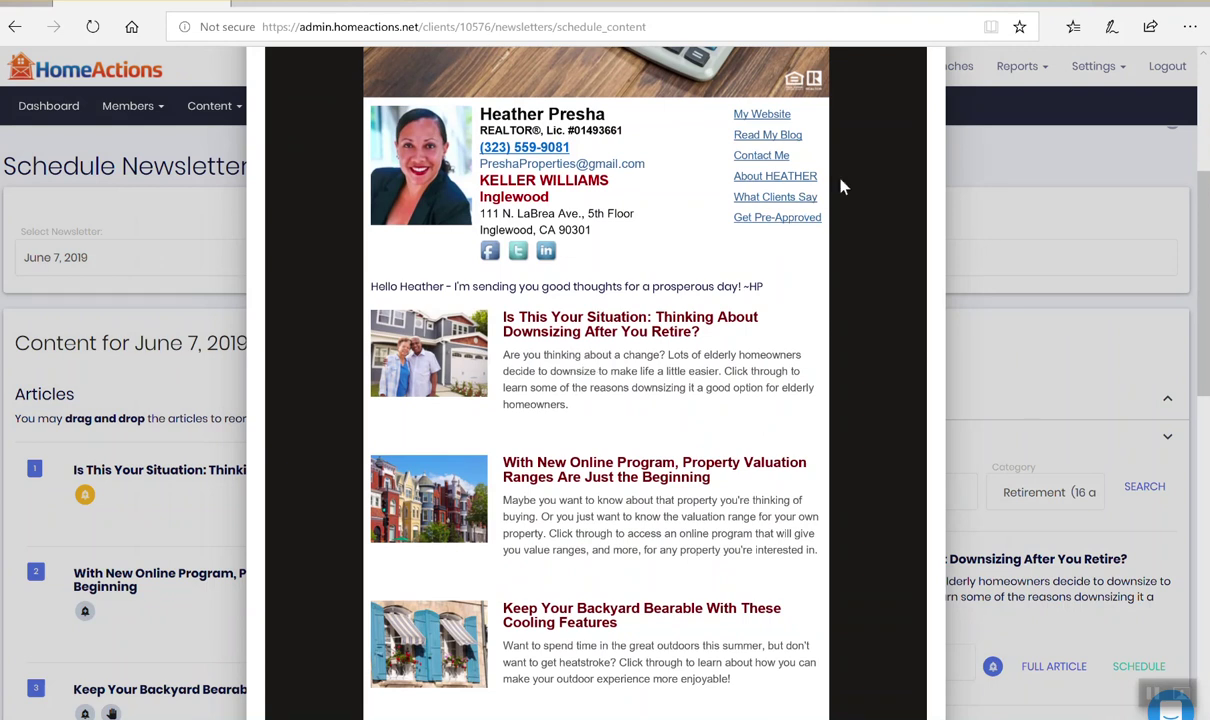
scroll(830, 155, "up", 5)
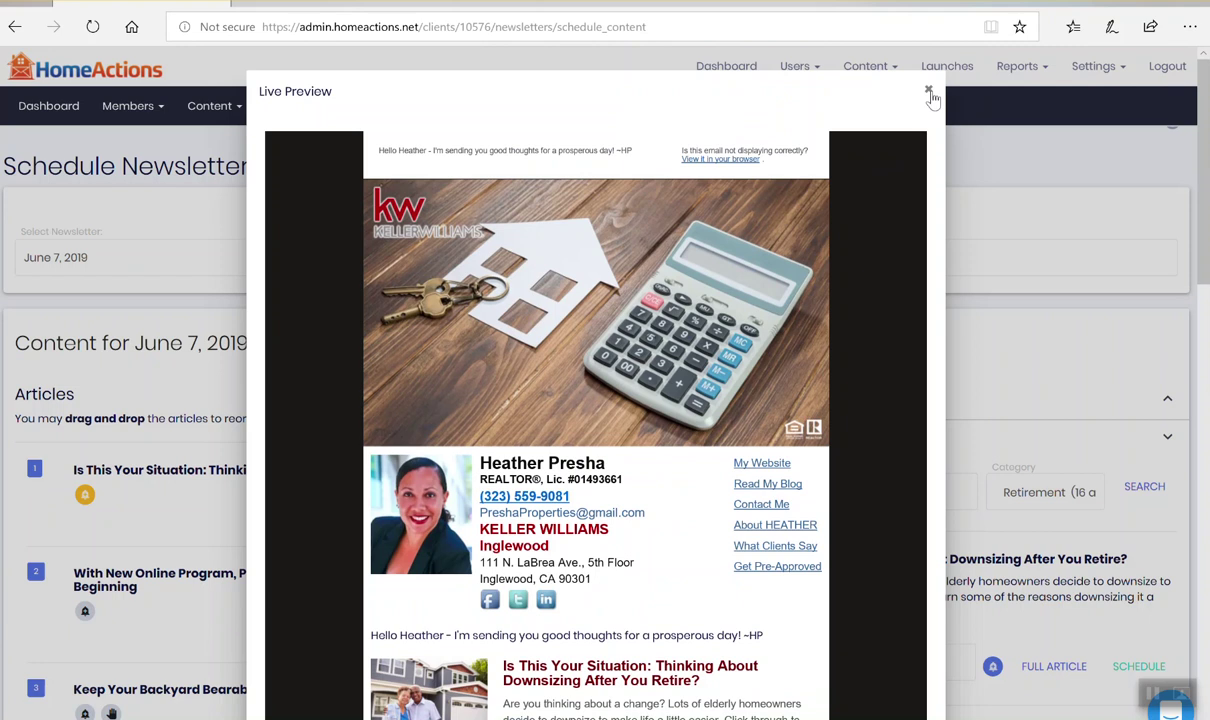
left_click(928, 91)
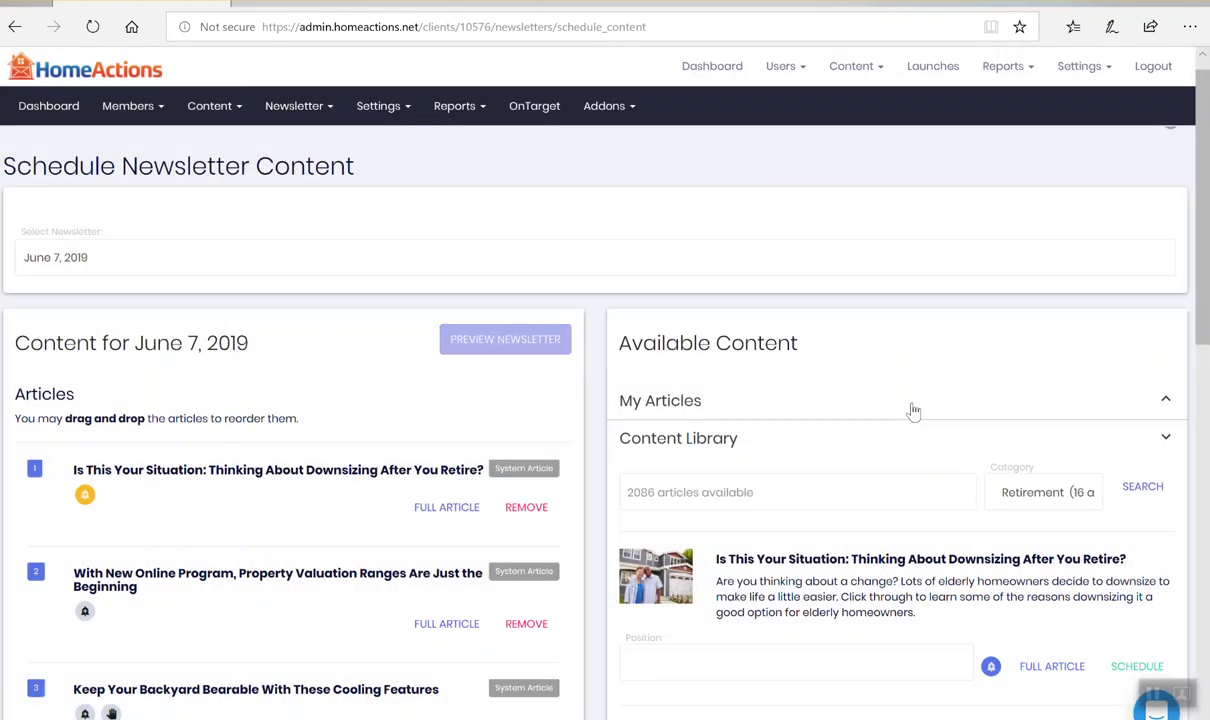
Scroll down the schedule page and open the backyard cooling article's alert settings.
scroll(913, 410, "down", 1)
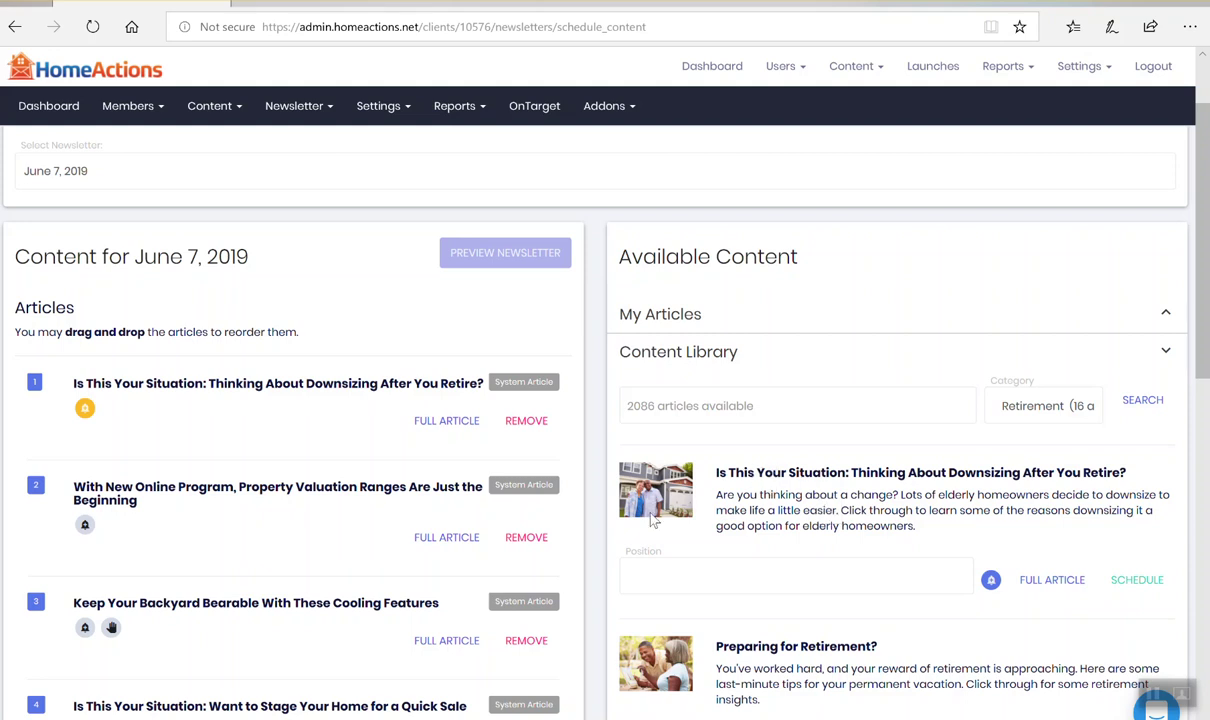
scroll(616, 530, "down", 1)
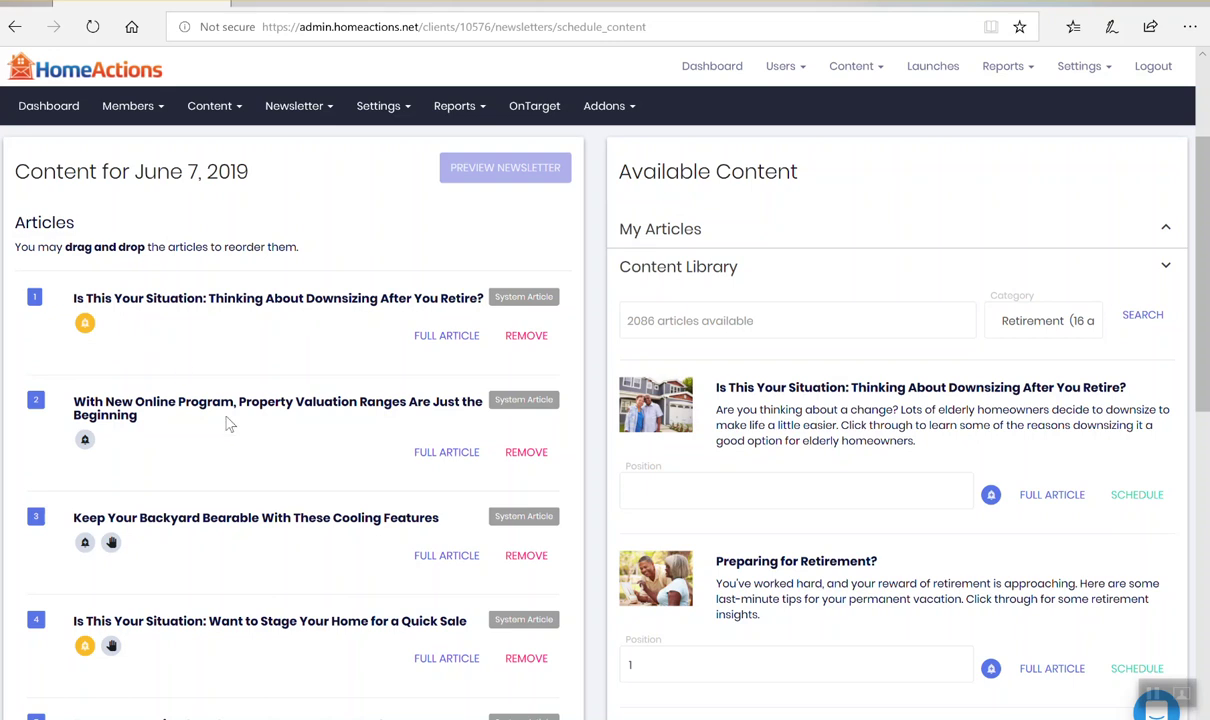
scroll(225, 500, "down", 1)
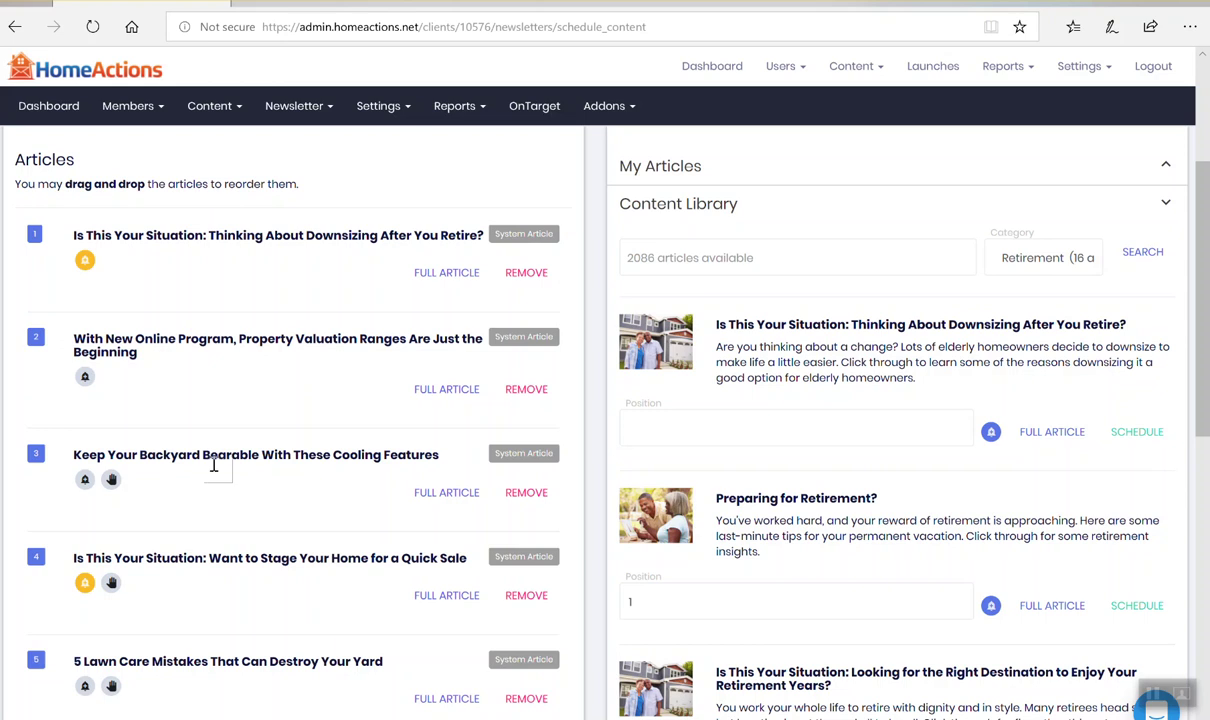
left_click(85, 482)
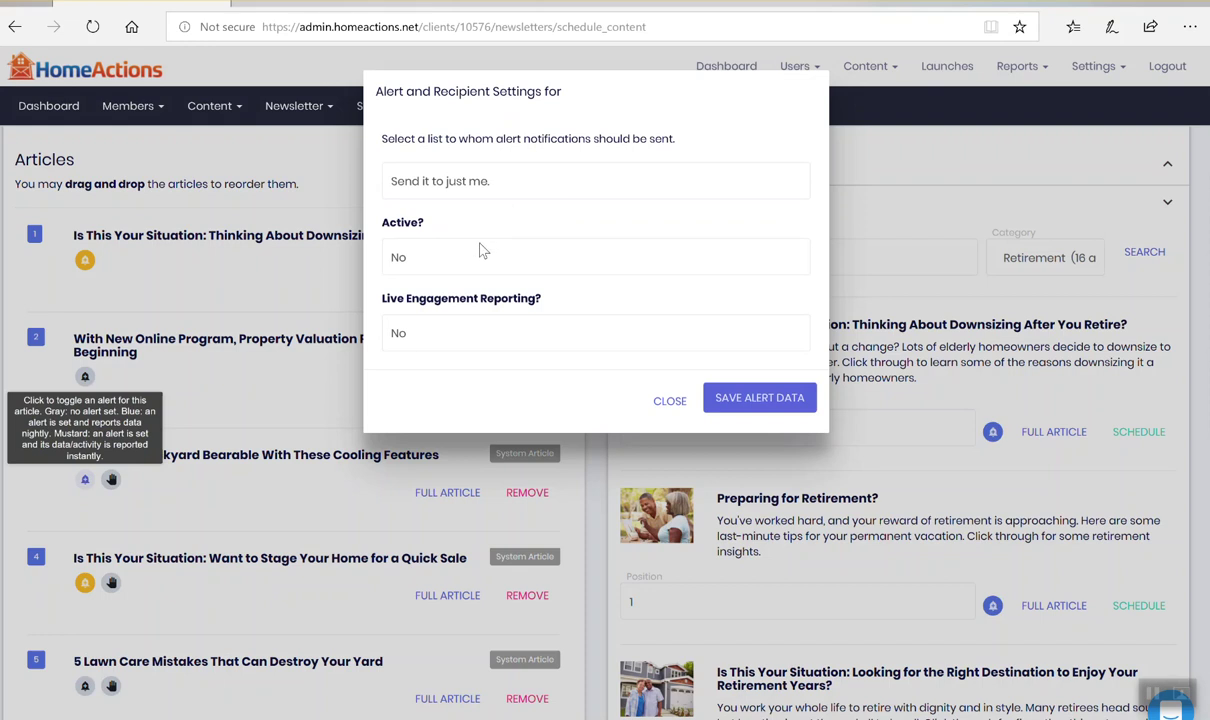
Set the alert to 'Send it to just me', Active Yes, Live Engagement Reporting Yes, and save.
left_click(537, 186)
left_click(528, 183)
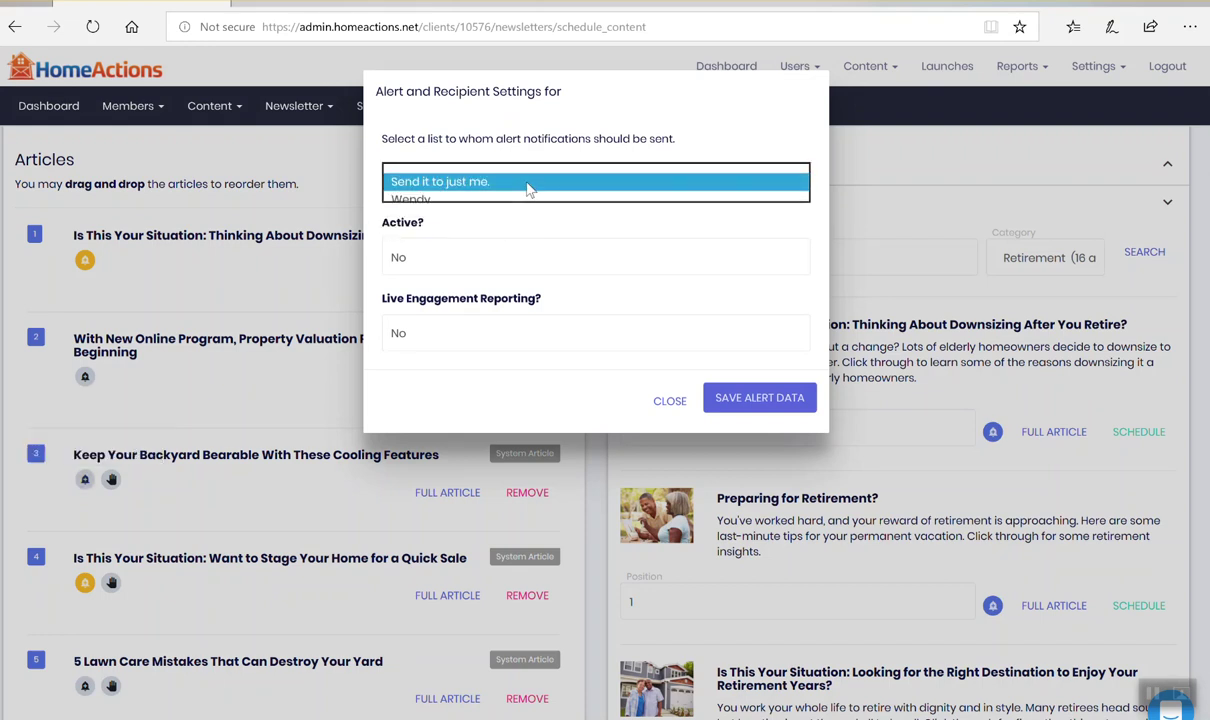
left_click(421, 264)
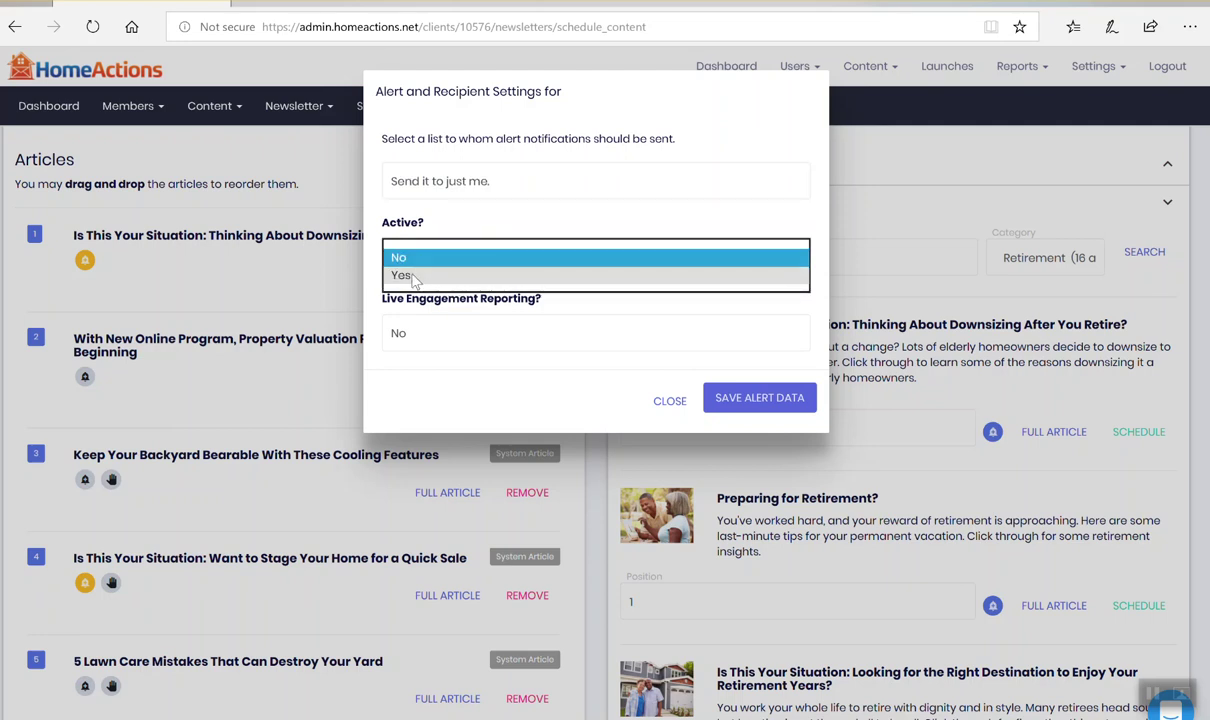
left_click(403, 275)
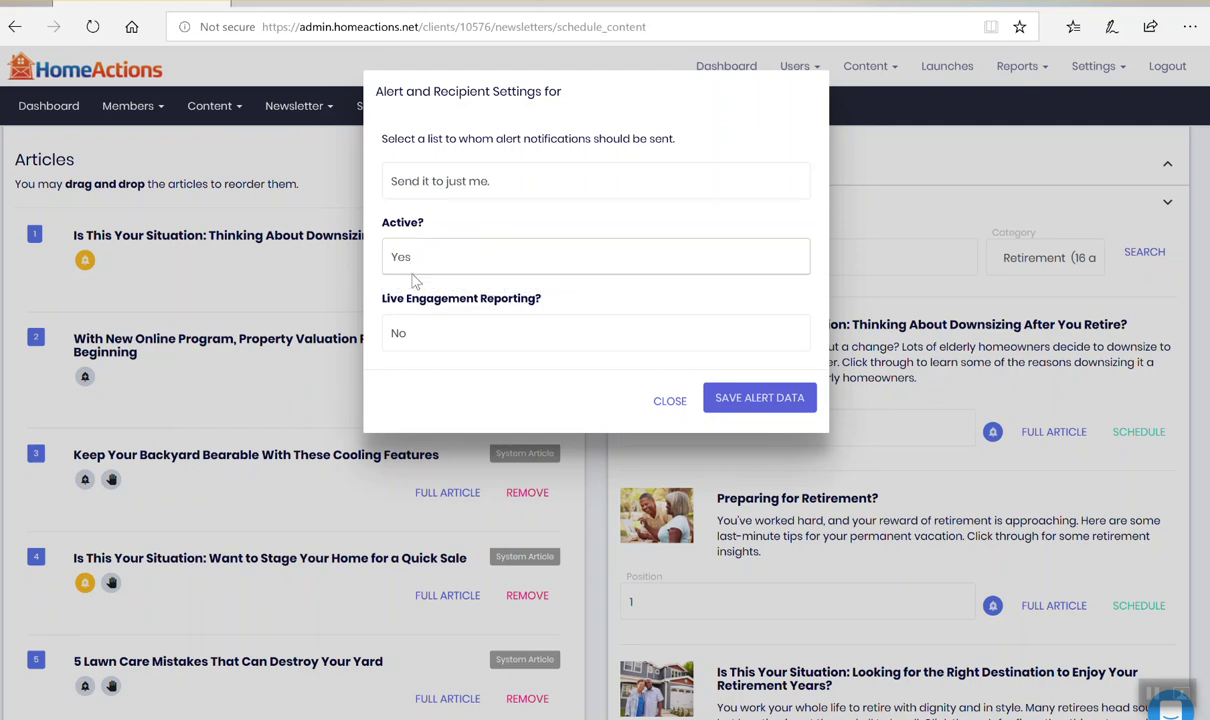
left_click(423, 340)
left_click(420, 353)
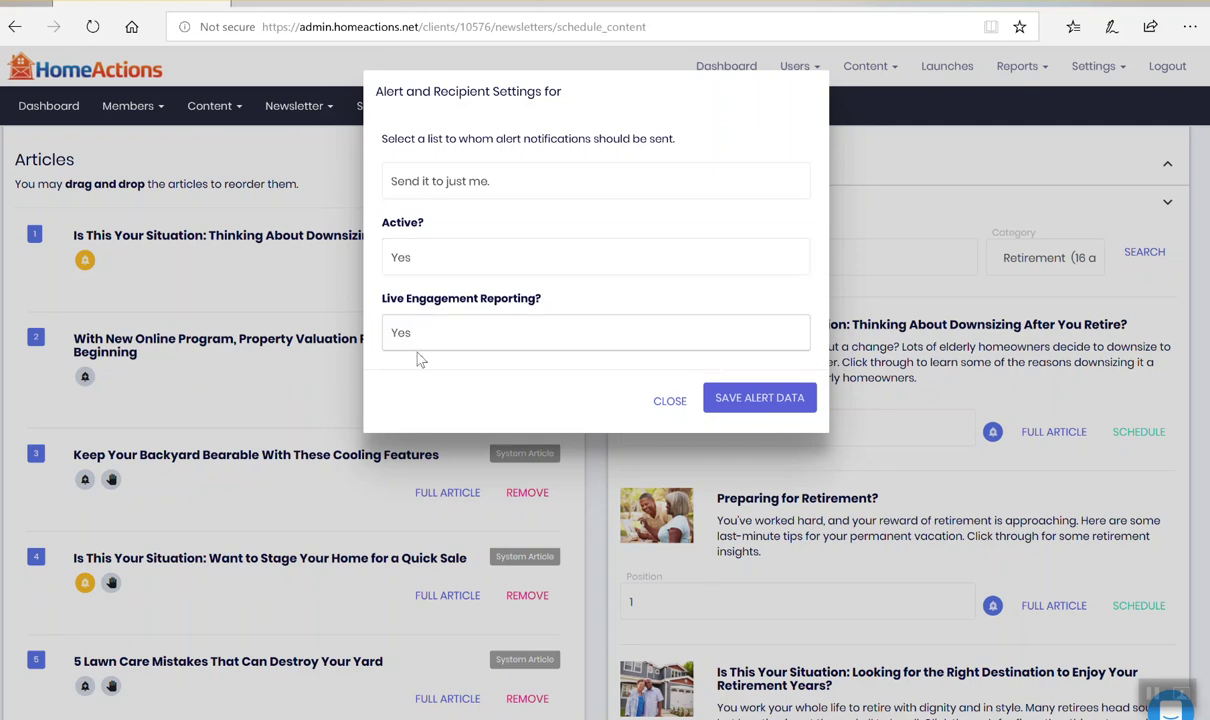
left_click(724, 397)
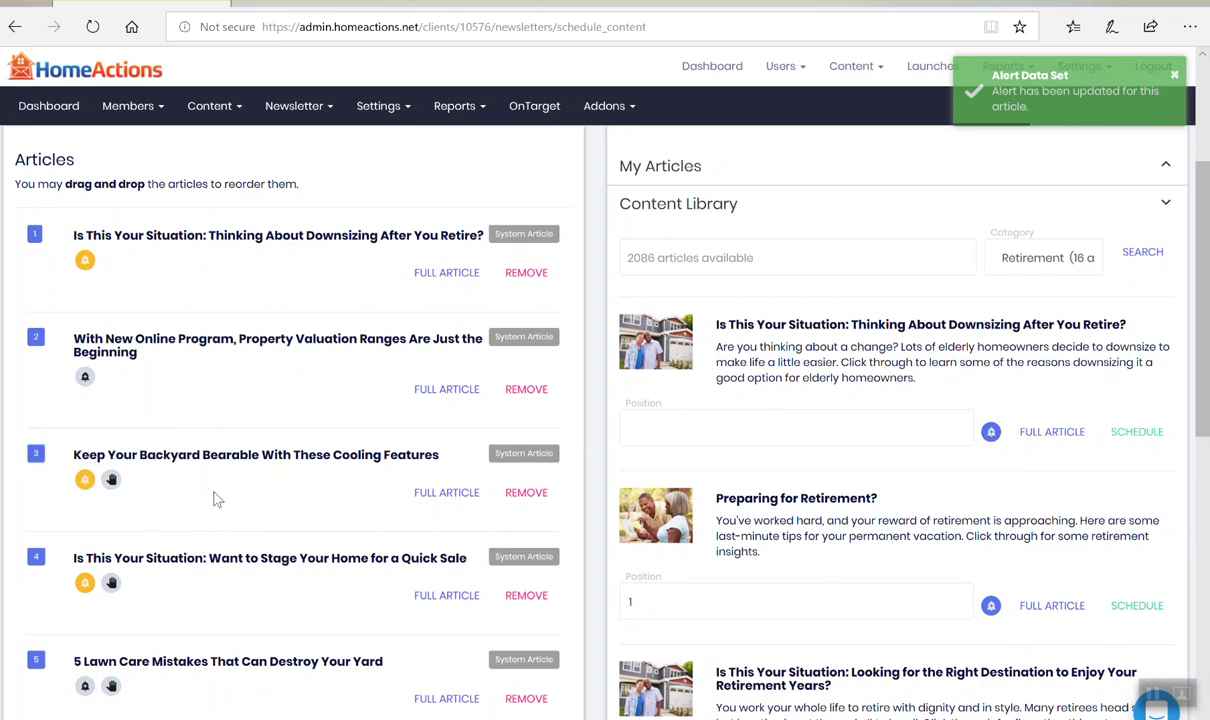
Switch the backyard cooling article's Live Engagement Reporting to No and save the alert.
left_click(85, 480)
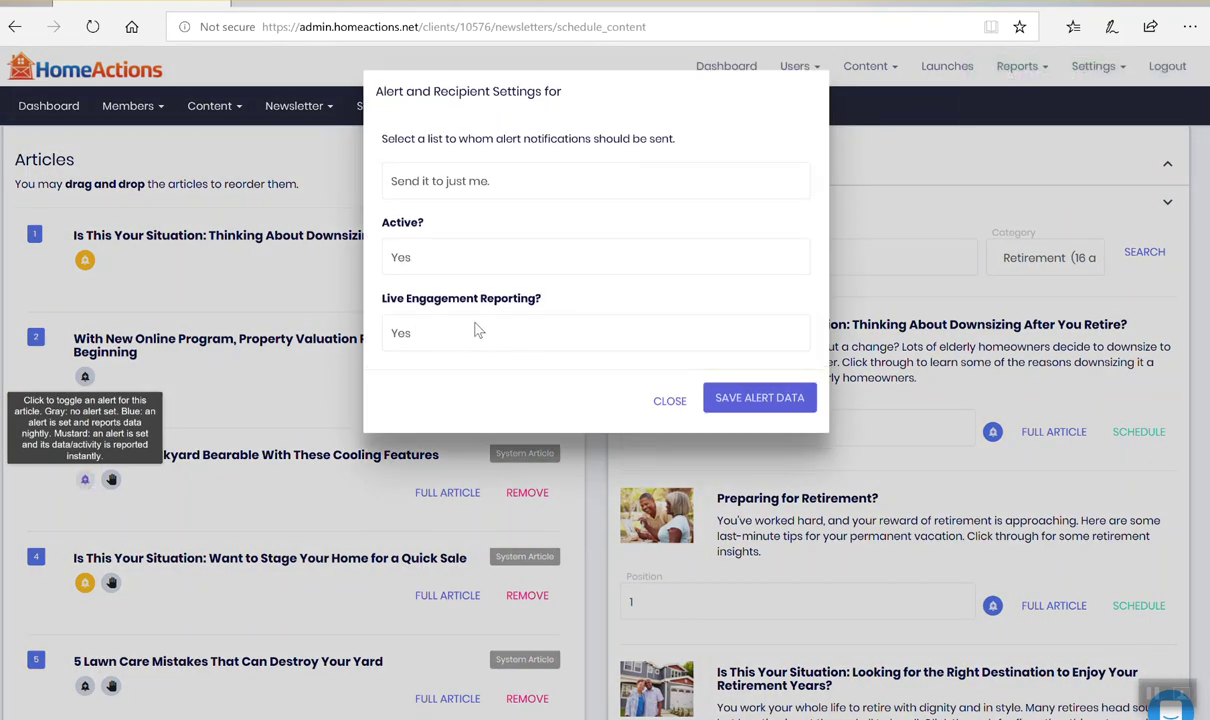
left_click(487, 338)
left_click(460, 318)
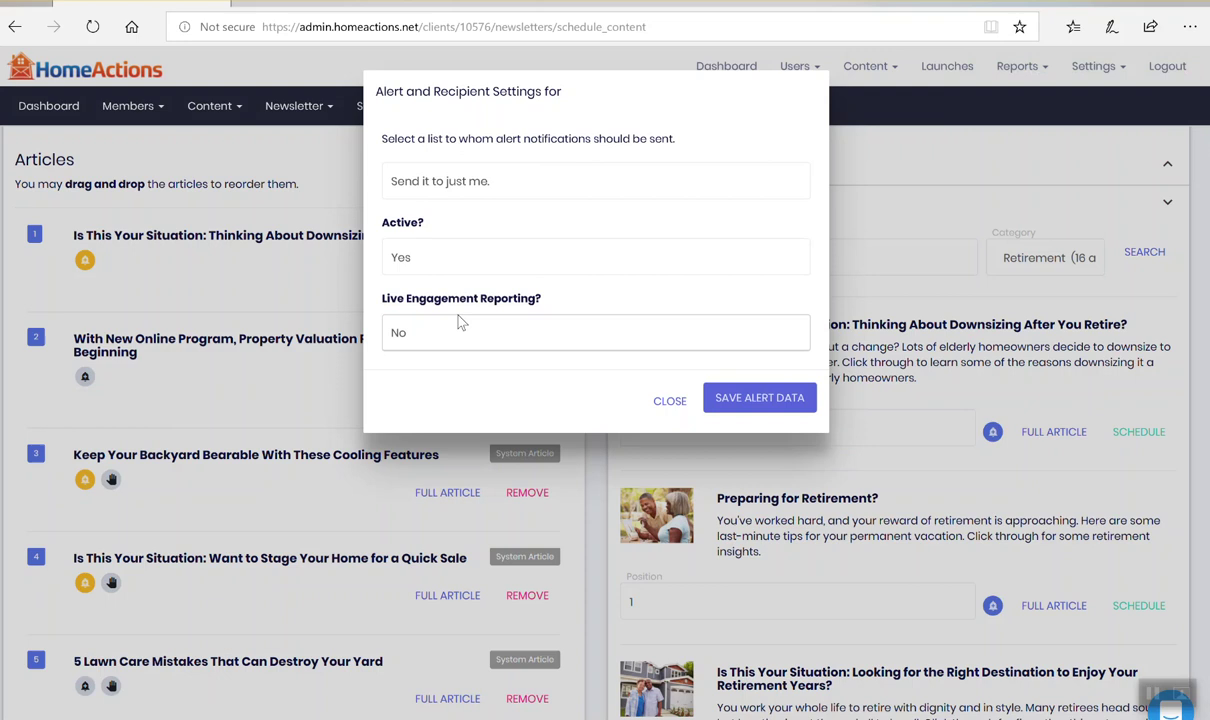
left_click(722, 397)
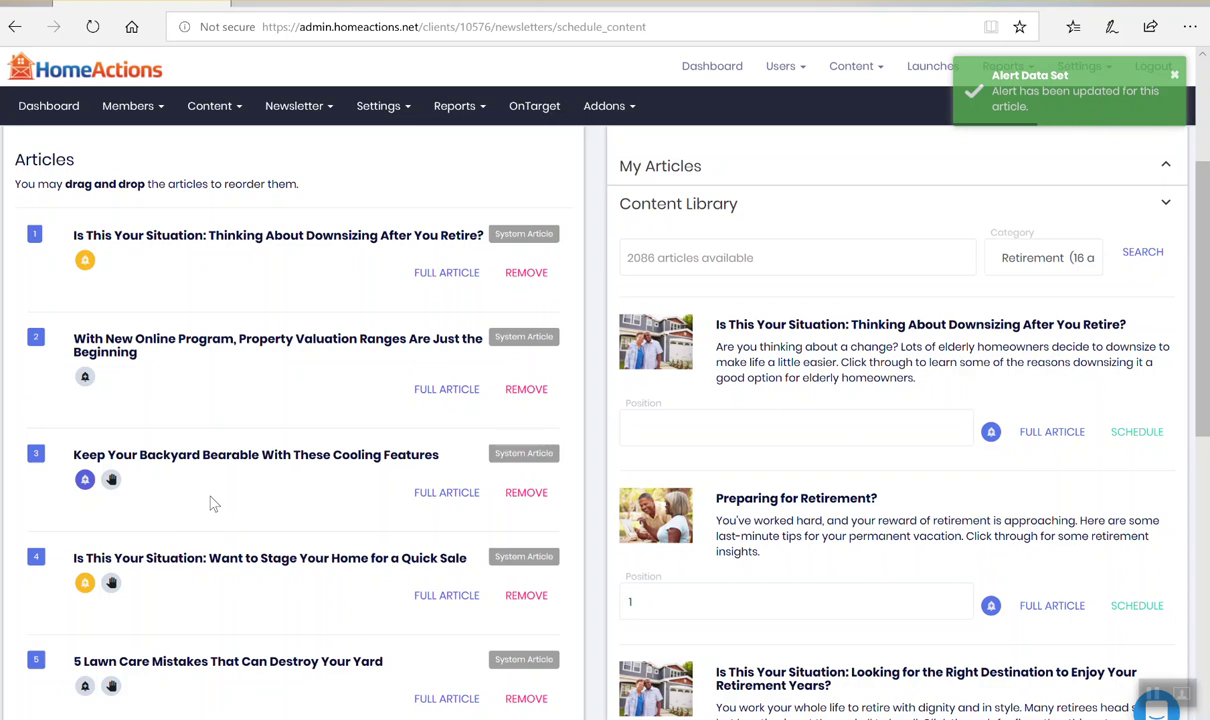
scroll(942, 503, "down", 1)
Filter the Content Library to the Luxury category and locate the chandelier article.
left_click(1043, 234)
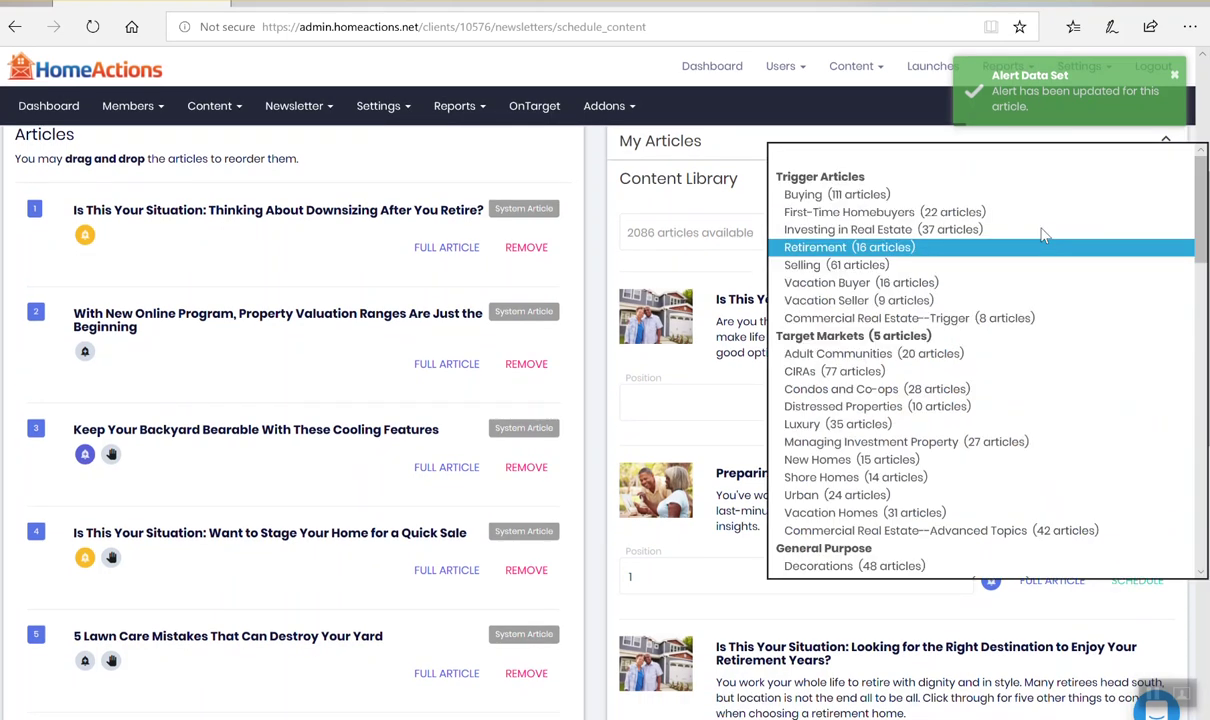
scroll(860, 405, "down", 1)
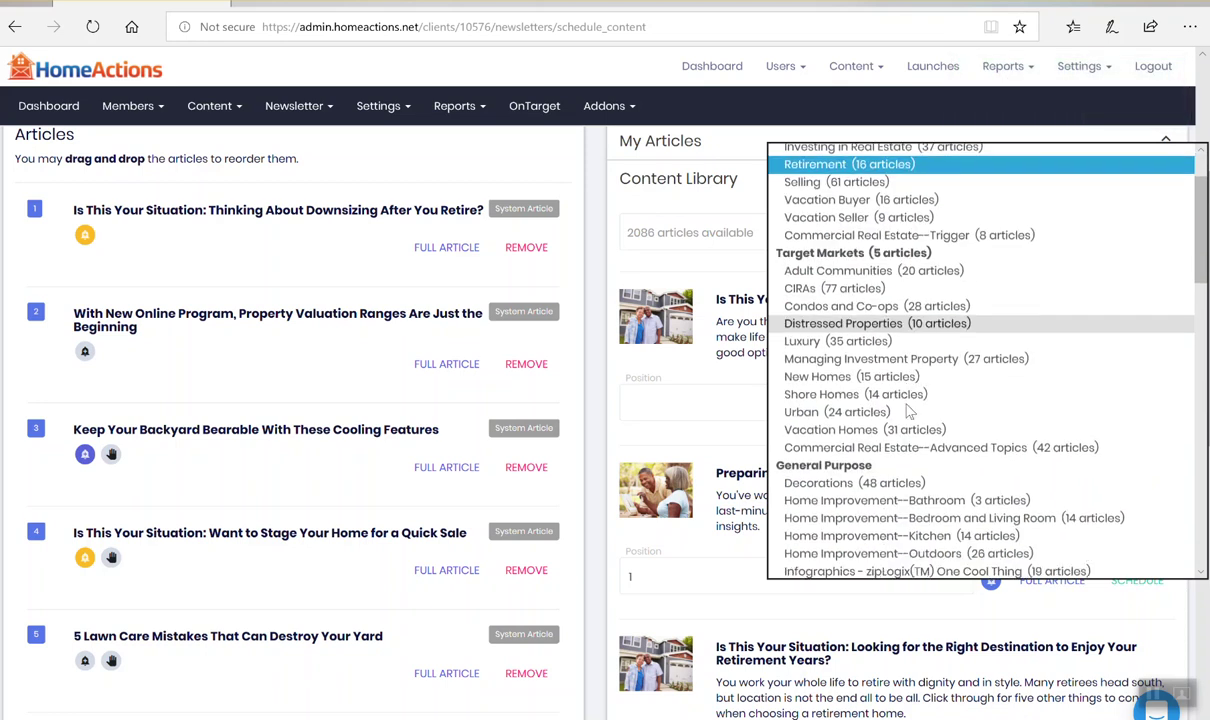
left_click(860, 341)
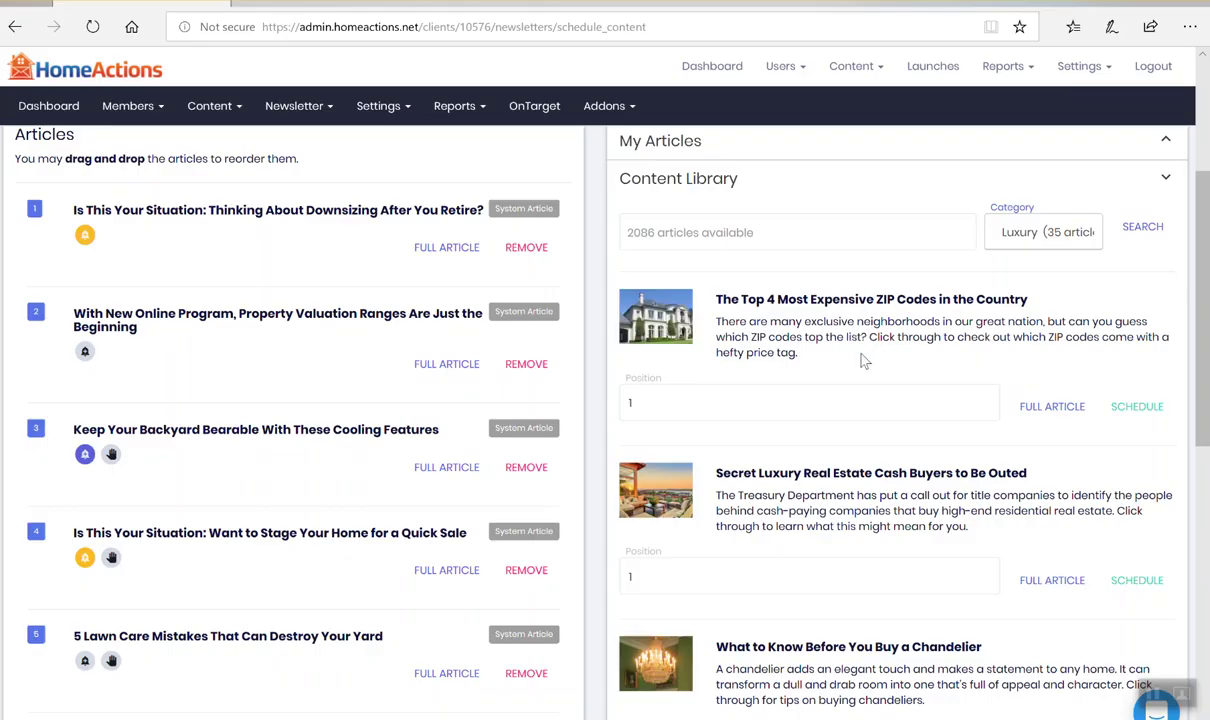
scroll(905, 491, "down", 2)
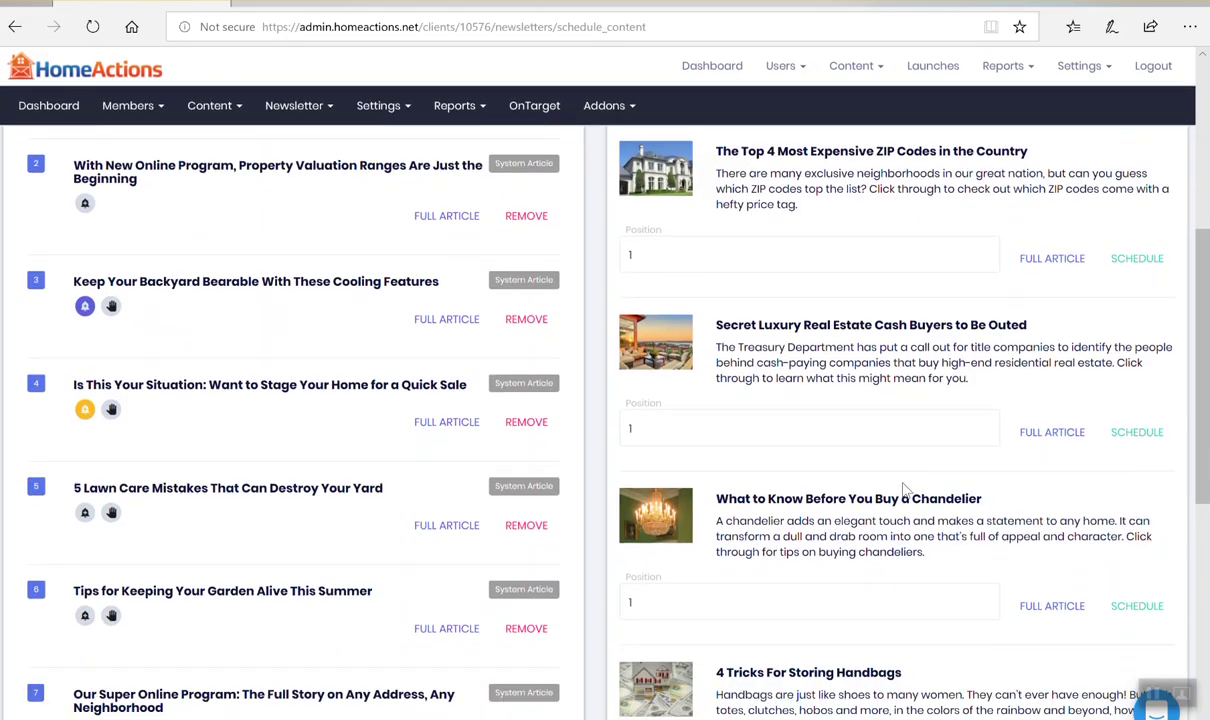
scroll(978, 538, "down", 3)
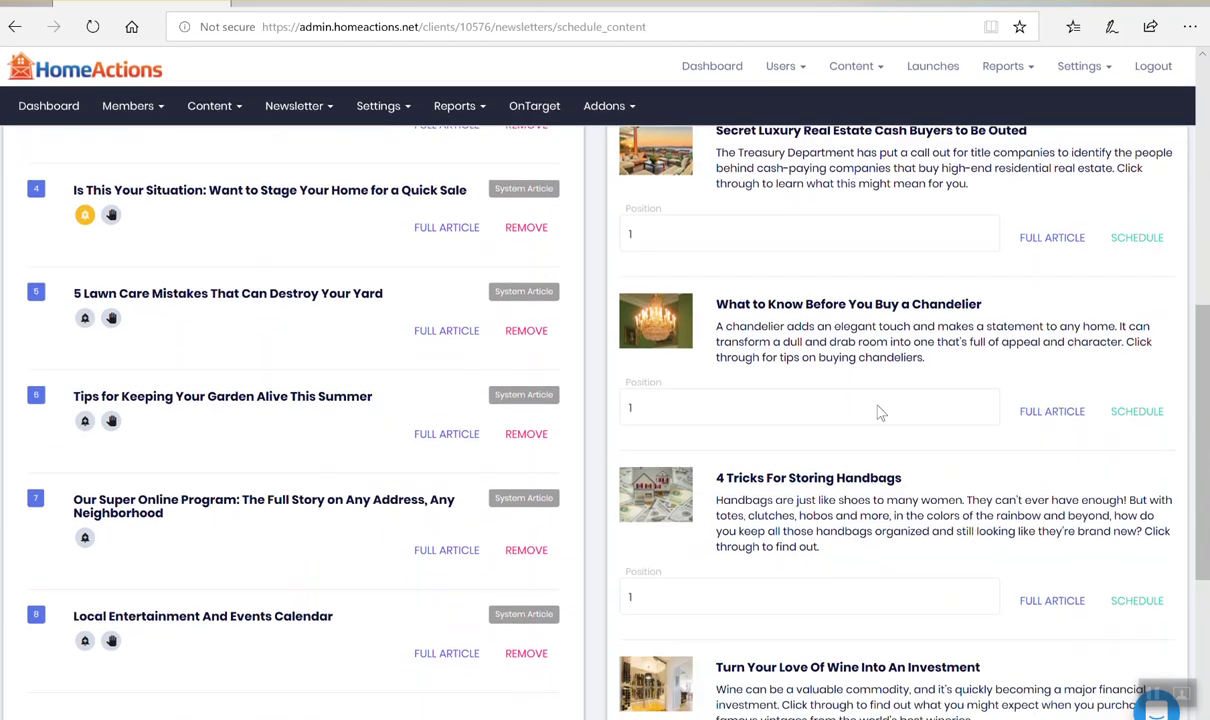
Schedule 'What to Know Before You Buy a Chandelier' at position 1 and preview the newsletter.
left_click(1142, 411)
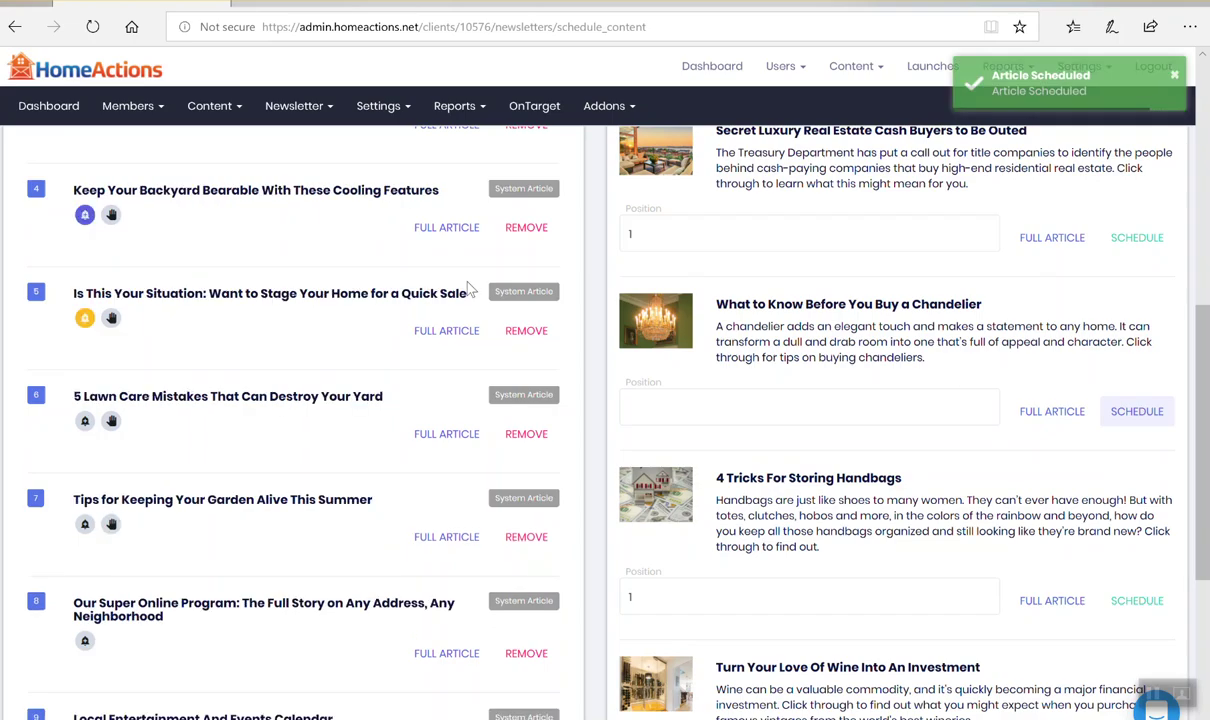
scroll(570, 285, "up", 8)
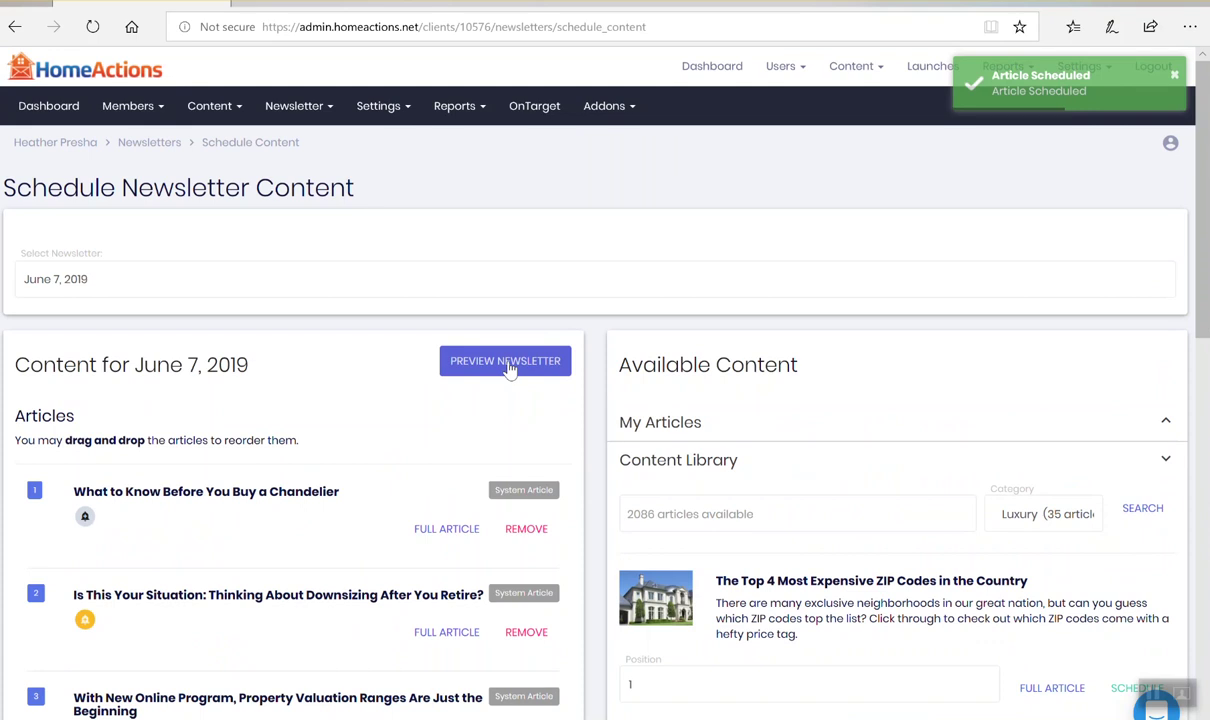
left_click(505, 362)
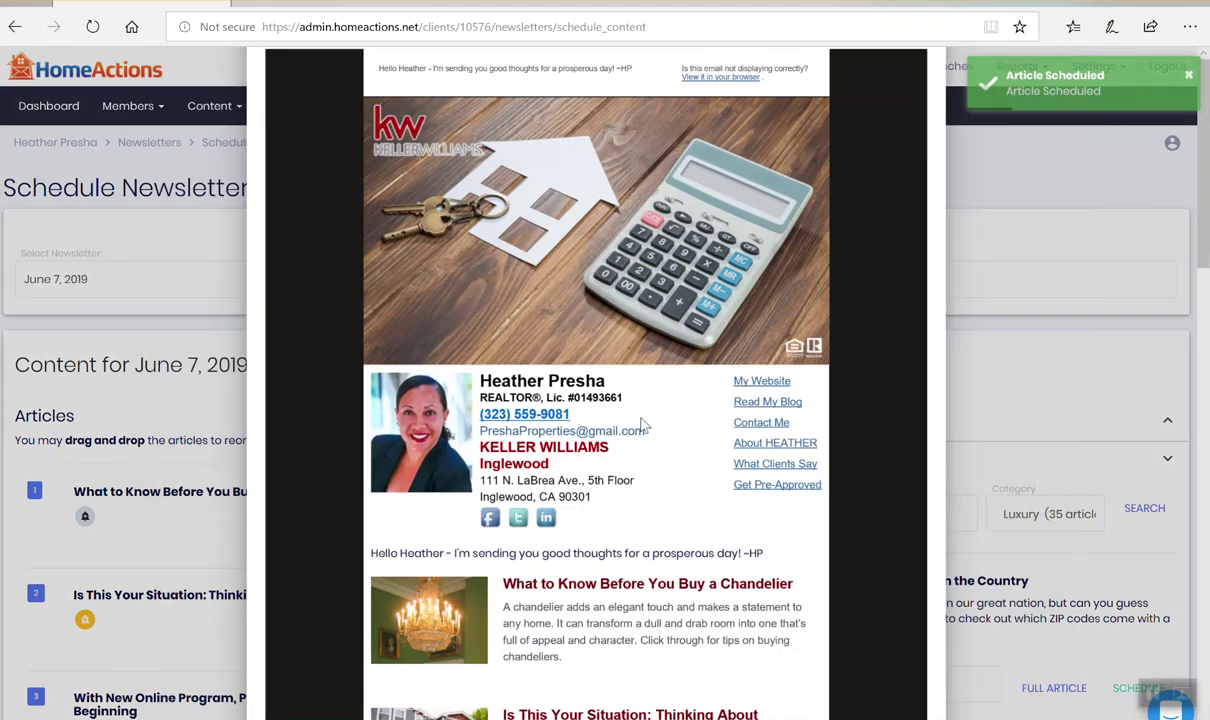
Scroll through the live preview, led by the chandelier article.
scroll(643, 425, "down", 3)
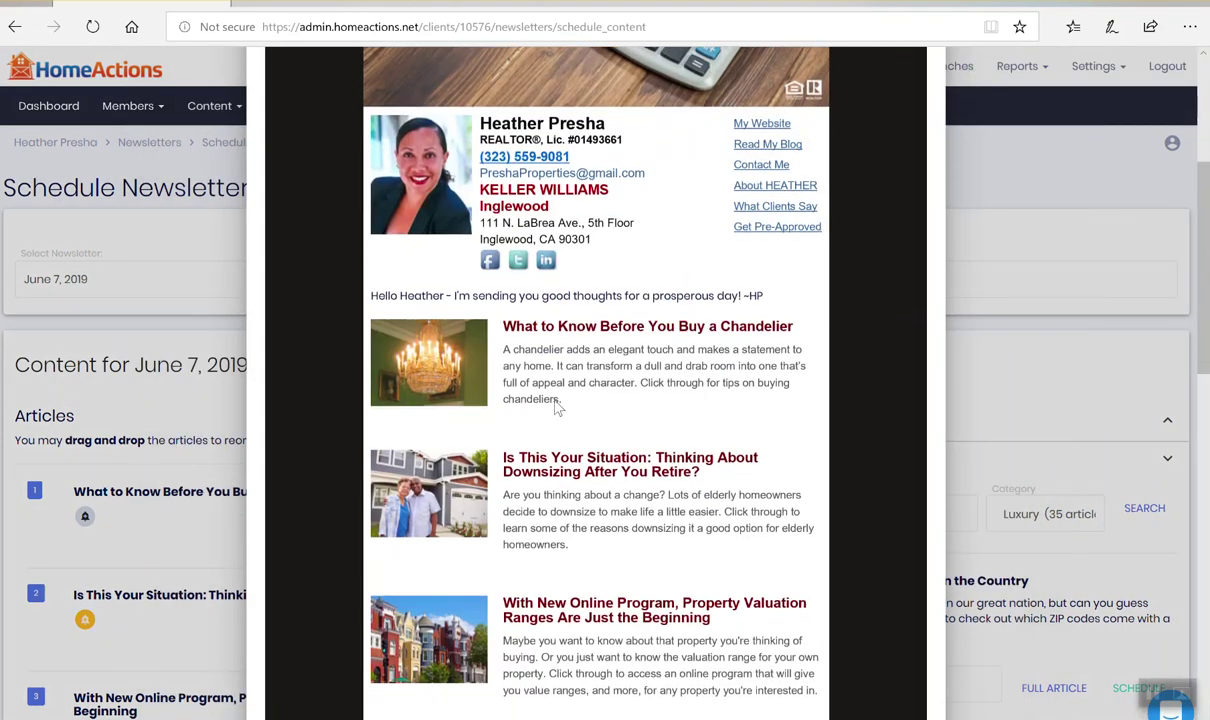